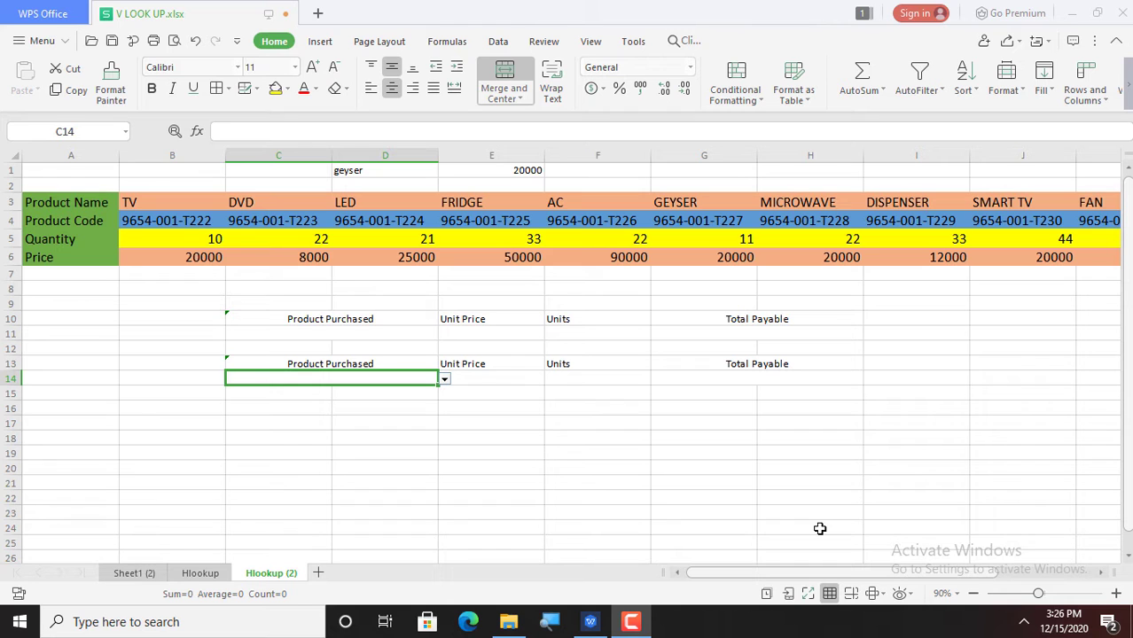
Compare the vertical product table on sheet Sheet1 (2) with the horizontal product table on sheet Hlookup (2).
click(129, 574)
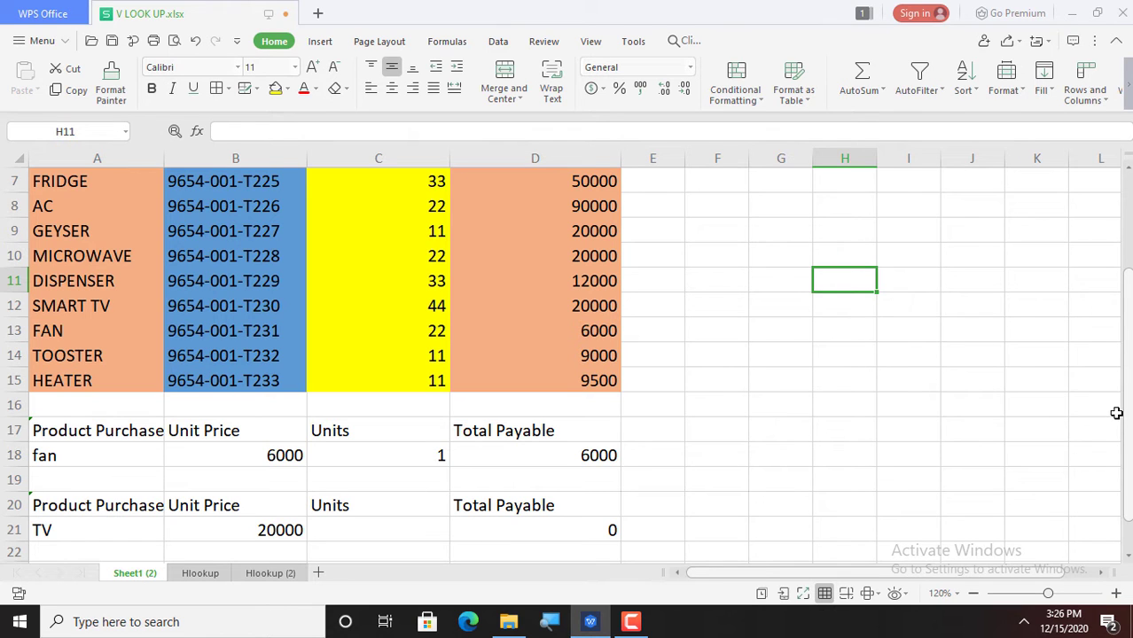
drag(1127, 420, 1128, 328)
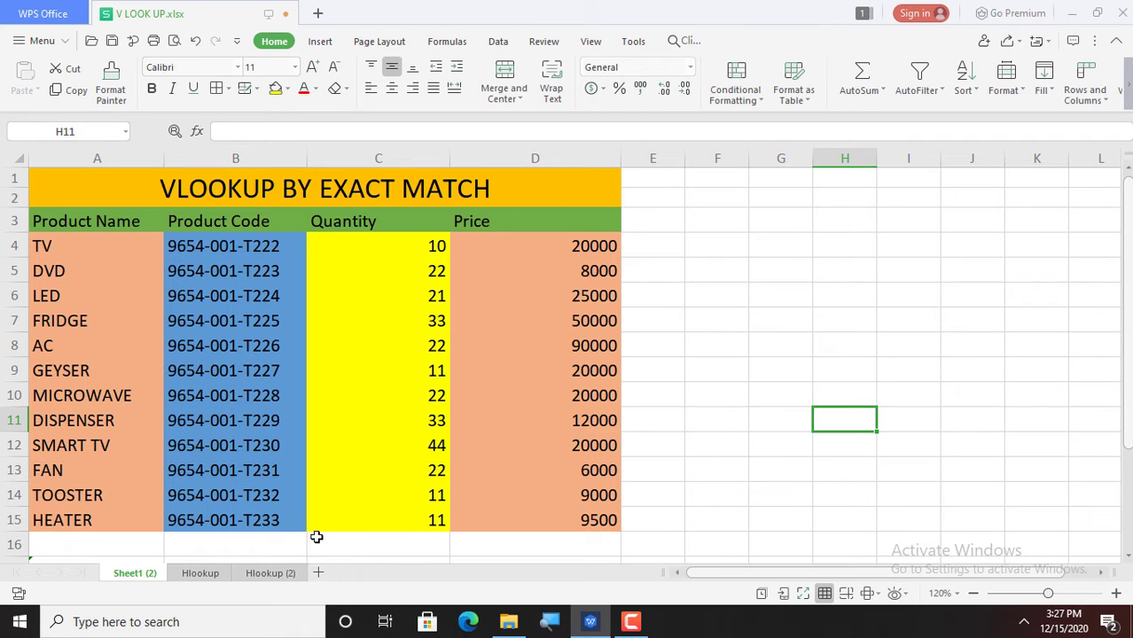
click(270, 574)
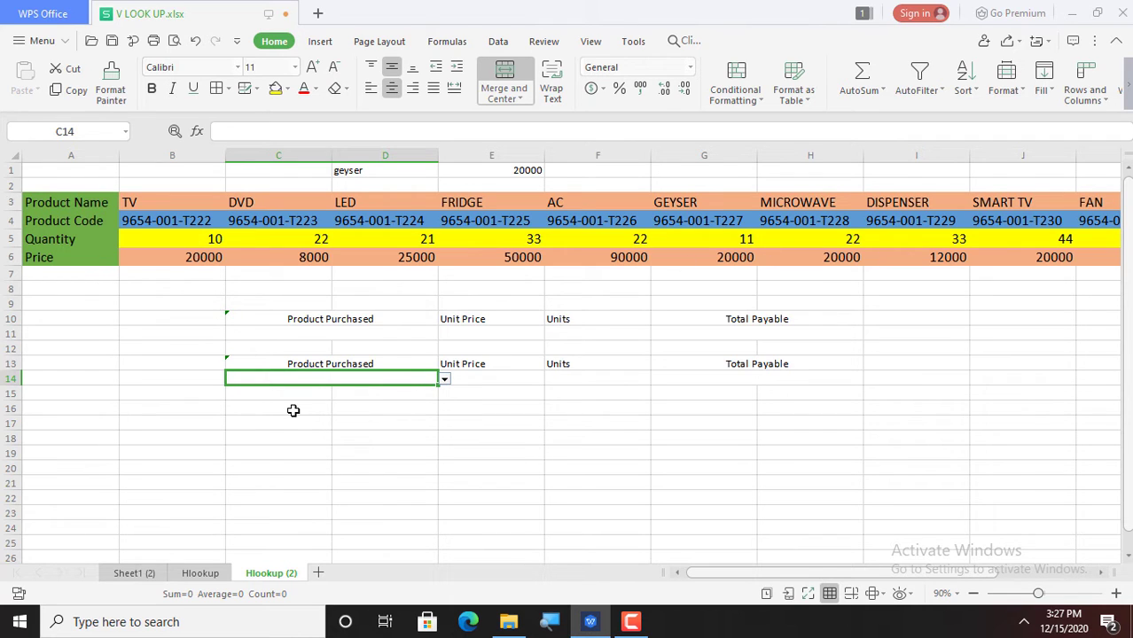
click(404, 397)
click(518, 400)
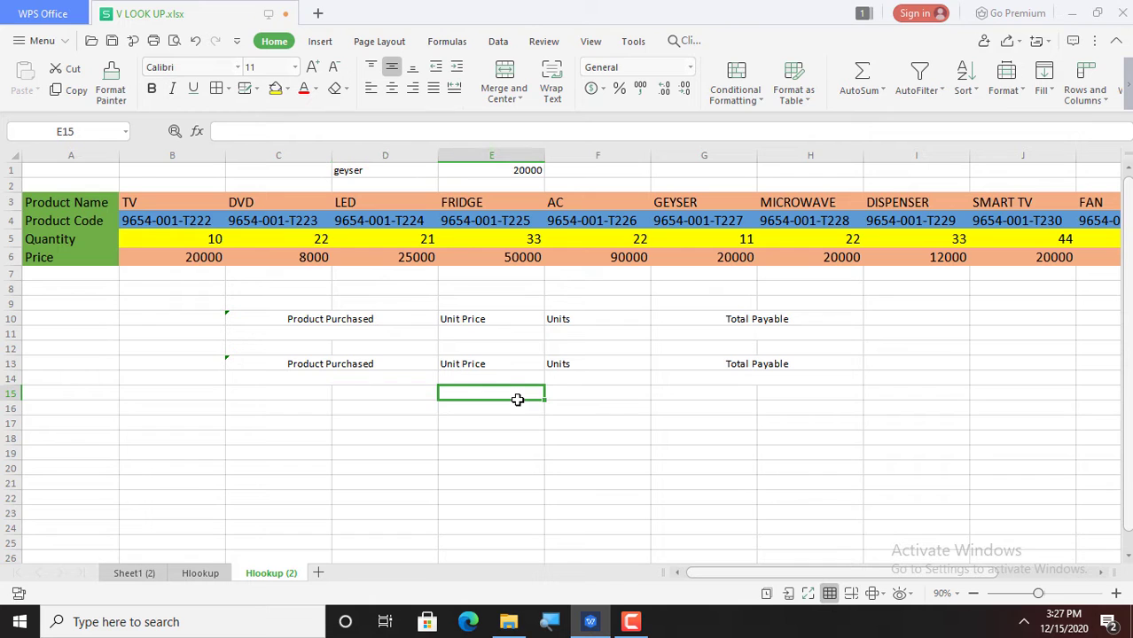
click(136, 574)
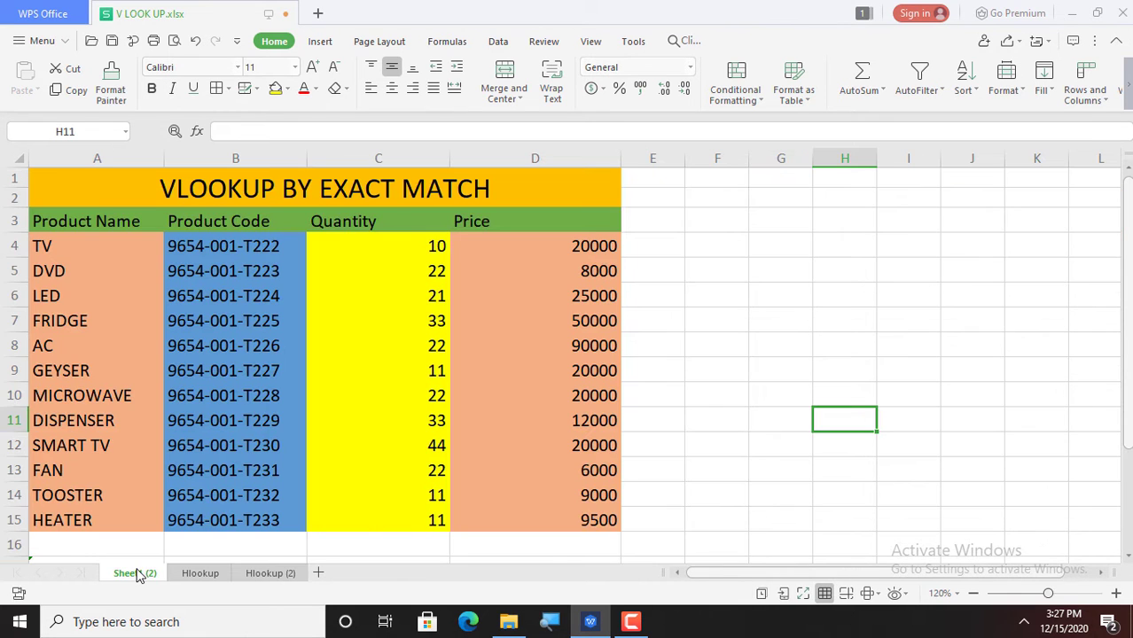
click(270, 573)
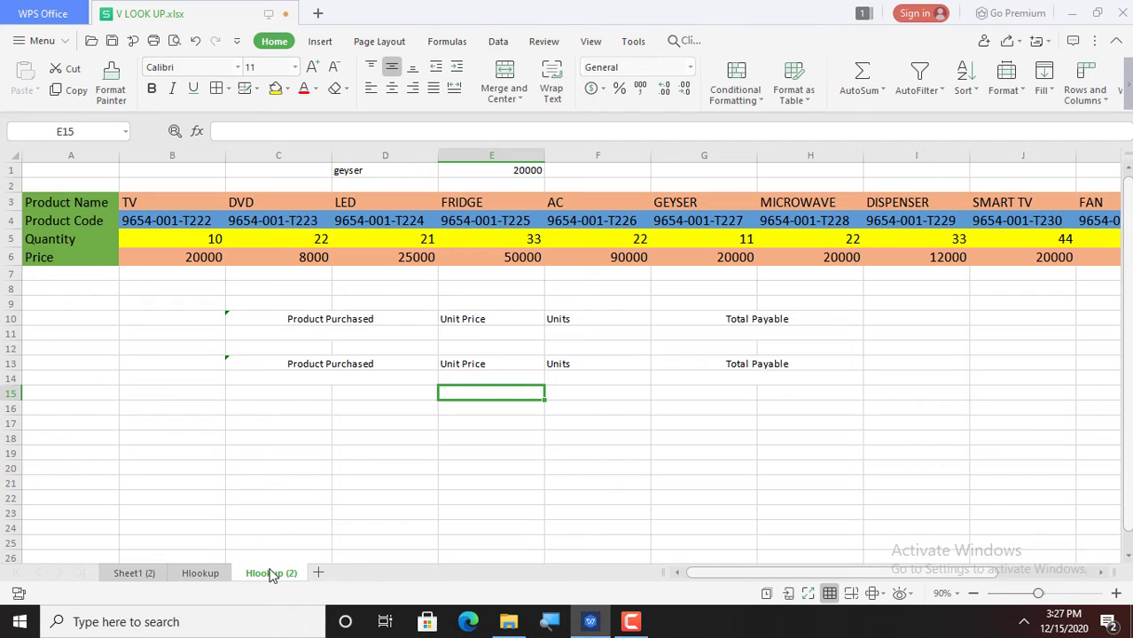
click(125, 574)
click(273, 575)
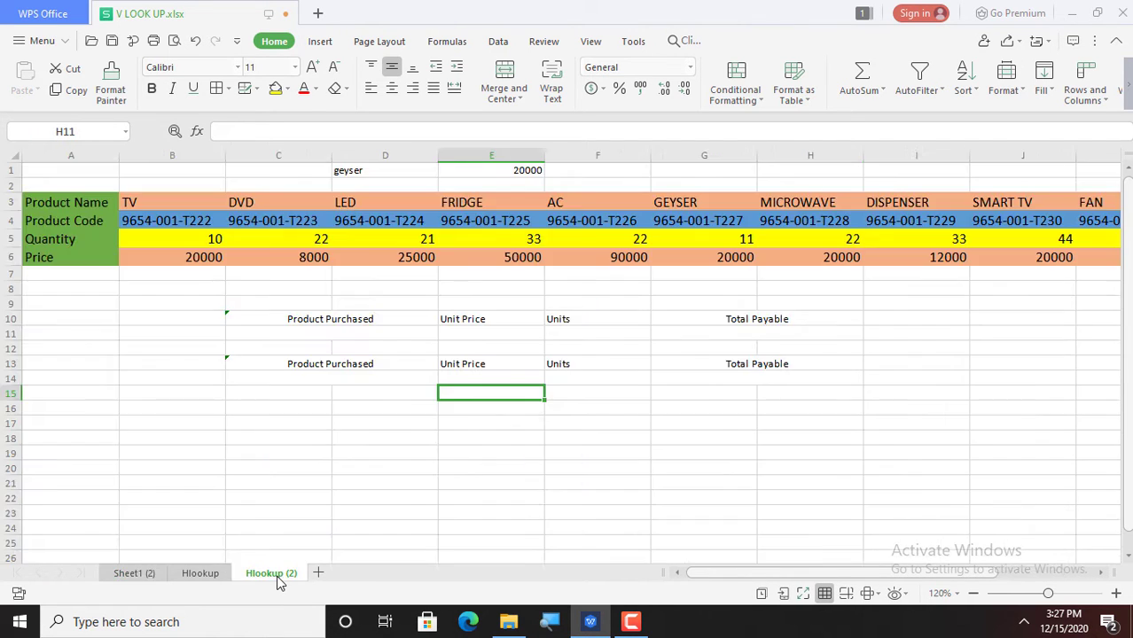
Clear the price formula in cell E1 of the Hlookup (2) sheet.
click(291, 493)
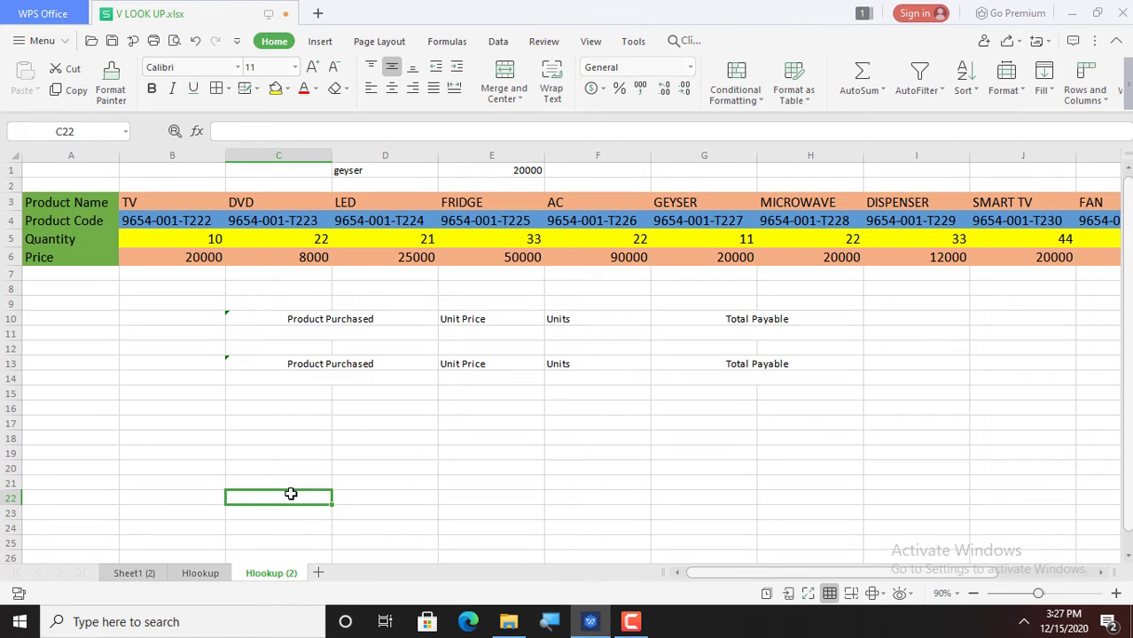
key(Up)
key(Up)
key(Up)
key(Up)
key(Up)
key(Up)
key(Up)
key(Up)
key(Up)
key(Up)
key(Up)
key(Up)
key(Up)
key(Up)
key(Up)
key(Up)
key(Up)
key(Up)
key(Up)
key(Up)
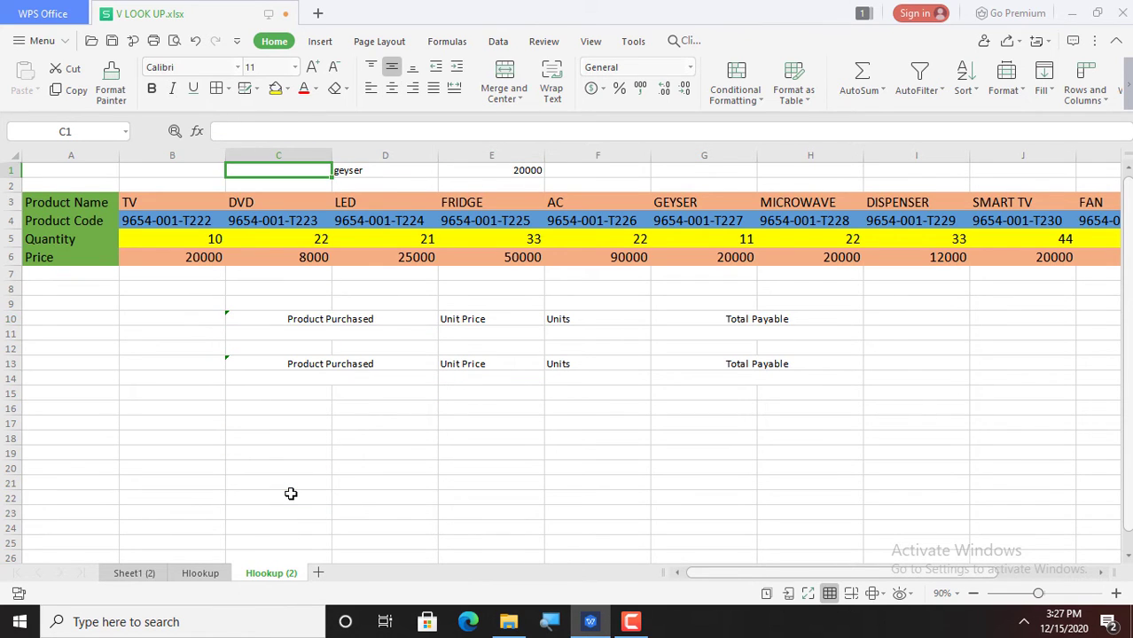
key(Right)
key(Right)
key(Delete)
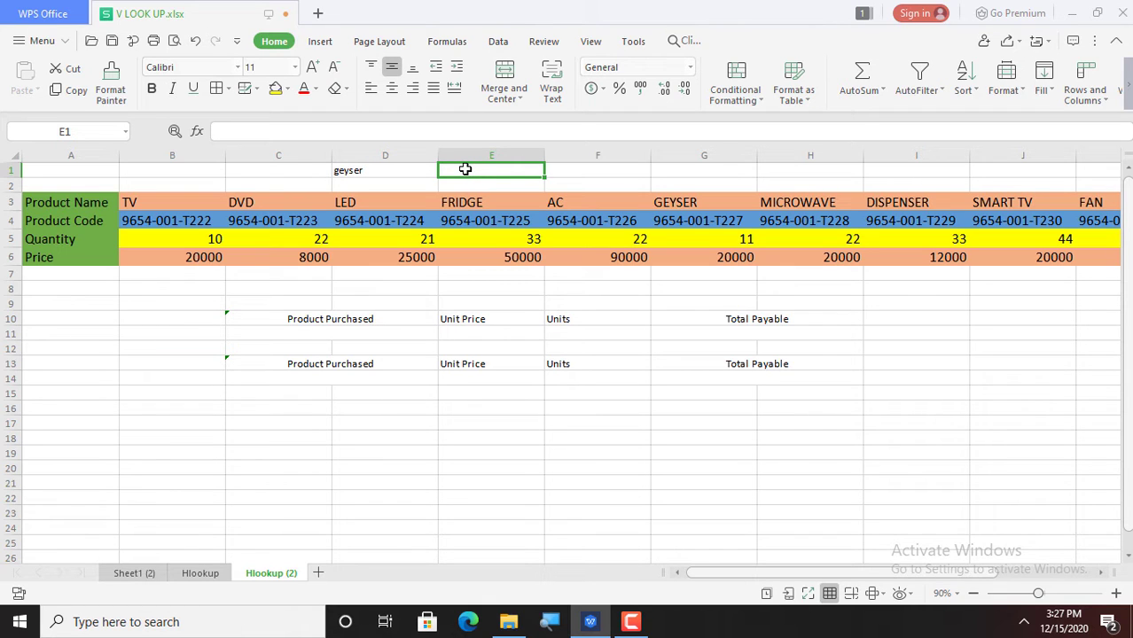
Begin an HLOOKUP formula in cell E1 with D1 as the lookup value.
text(=)
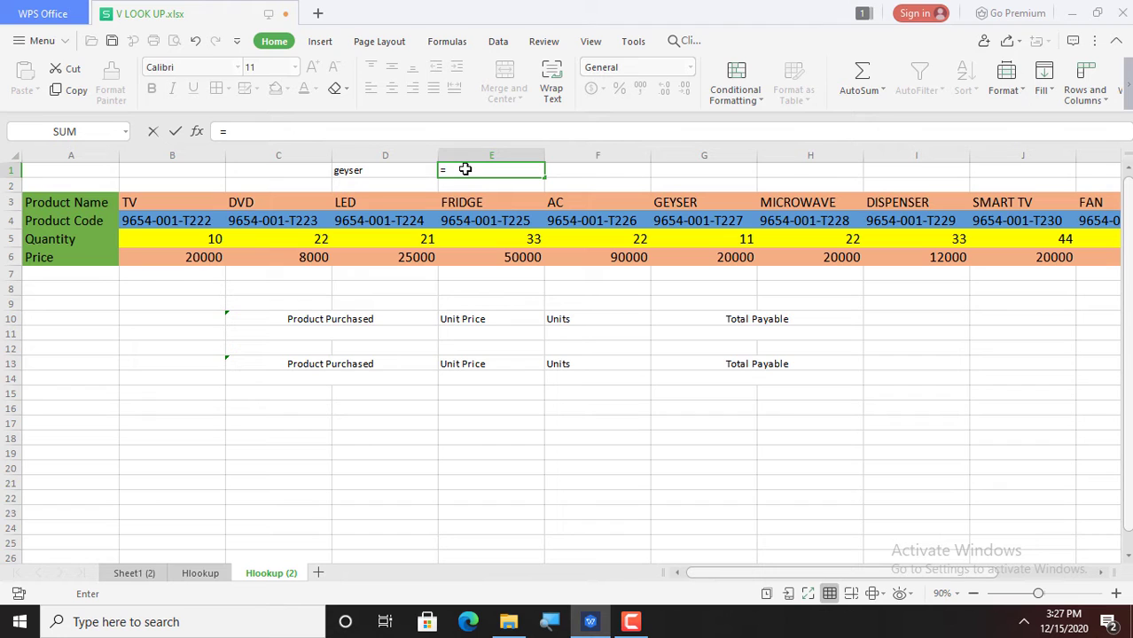
text(hlook)
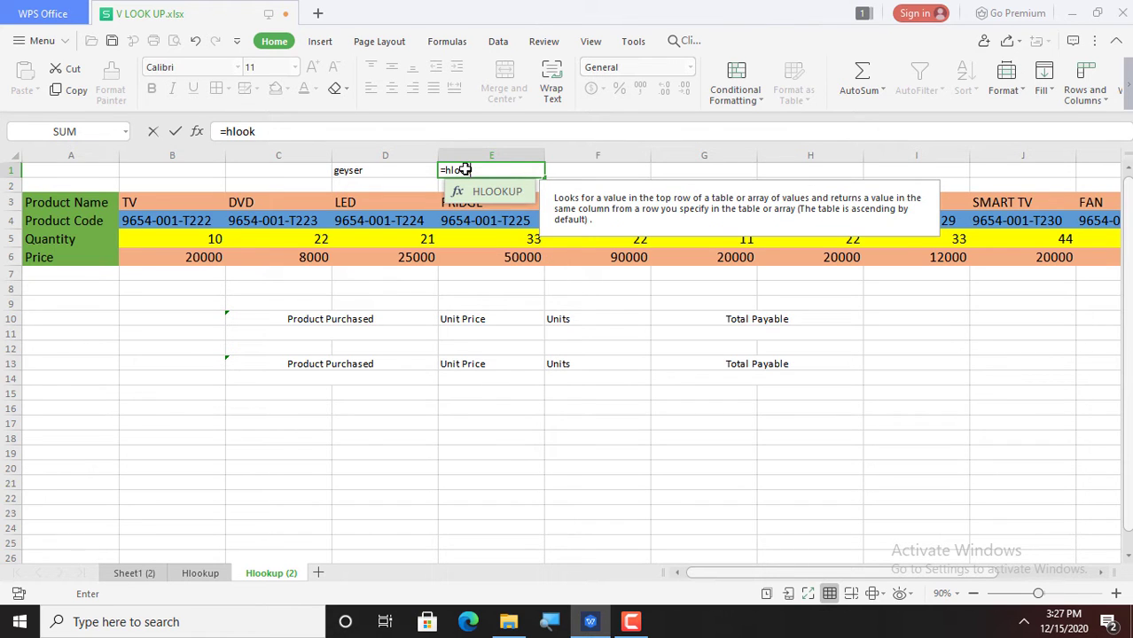
text(up()
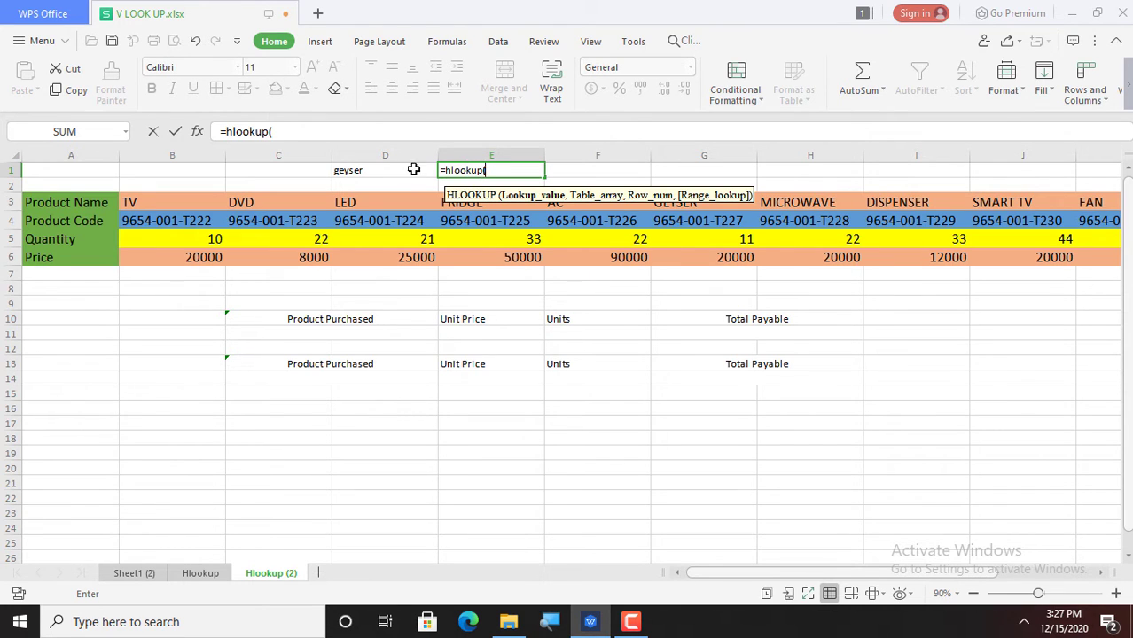
click(370, 168)
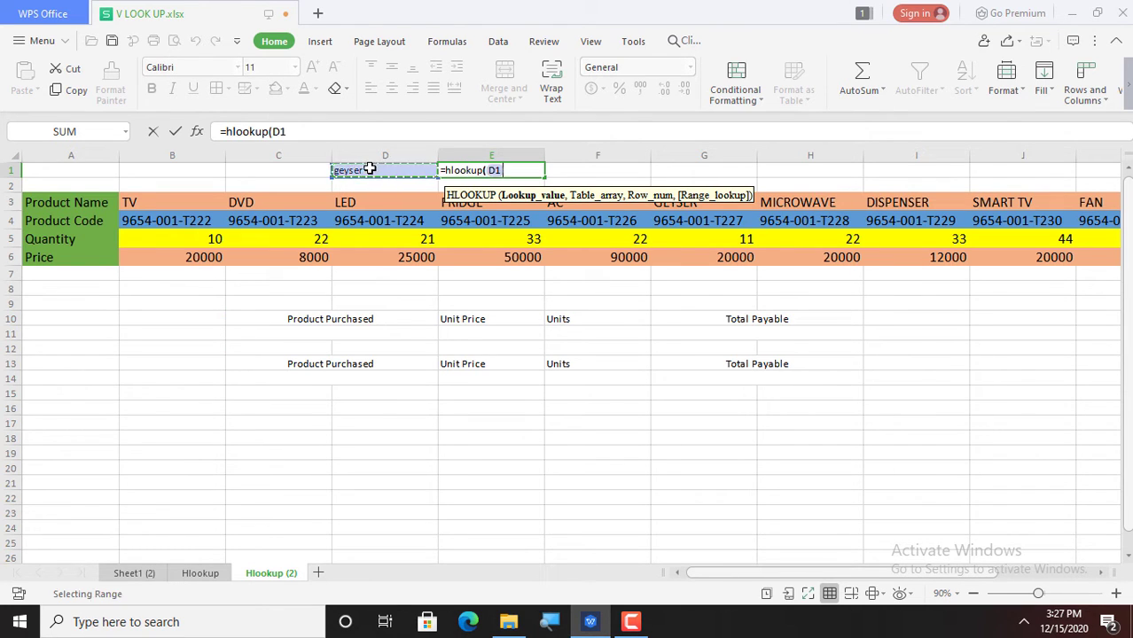
text(,)
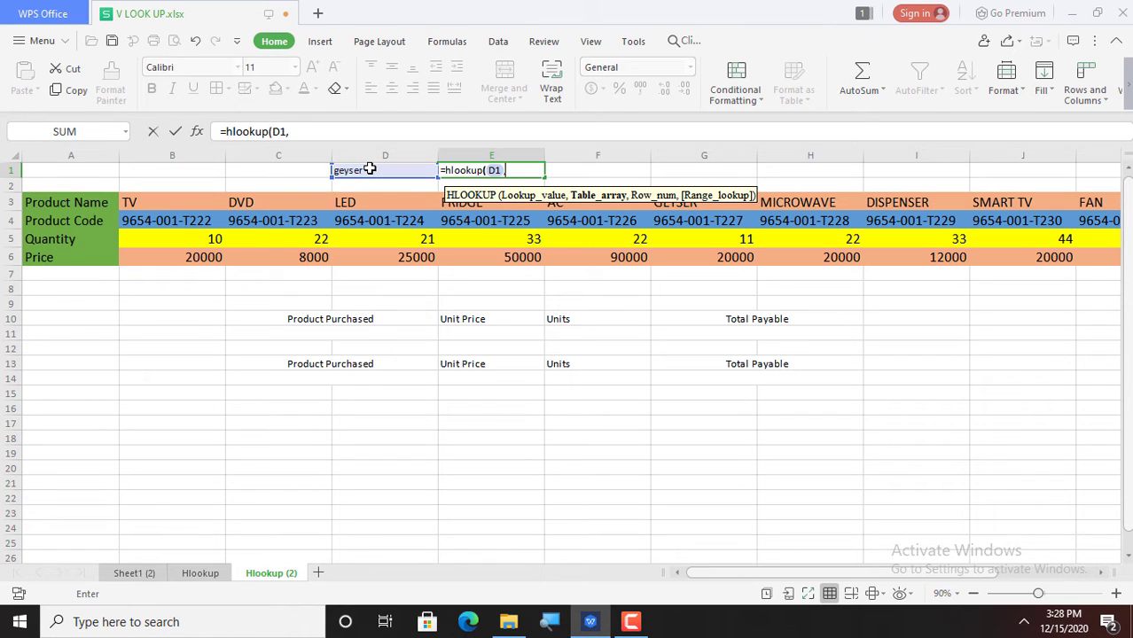
Add the product table range B3:M6 as the table array of the HLOOKUP formula in E1.
click(183, 200)
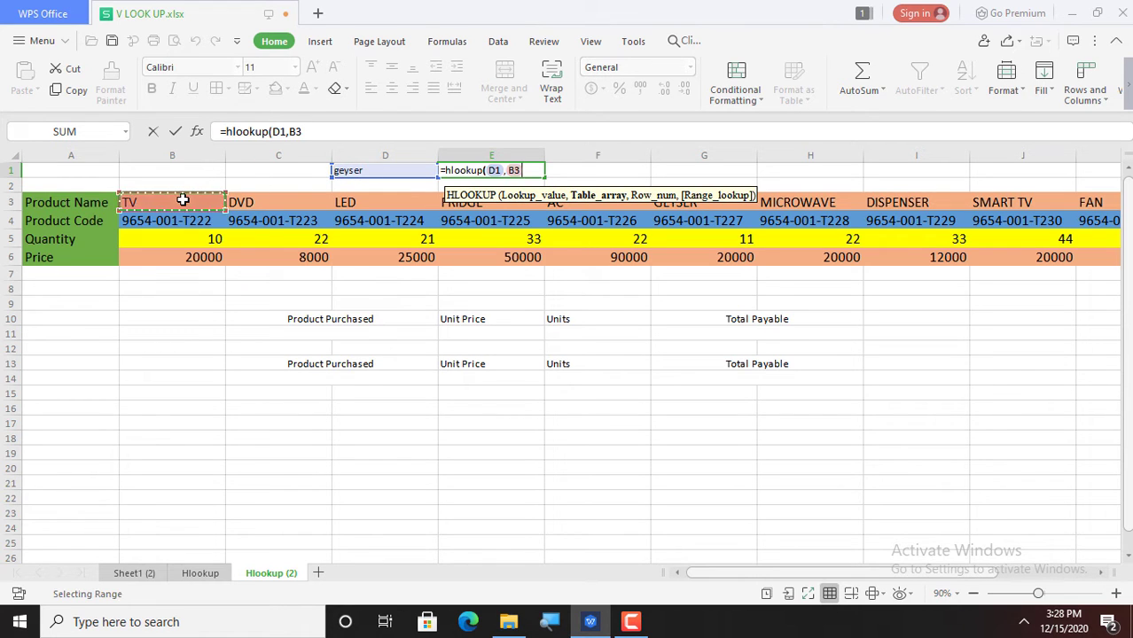
key(shift+Down)
key(shift+Down)
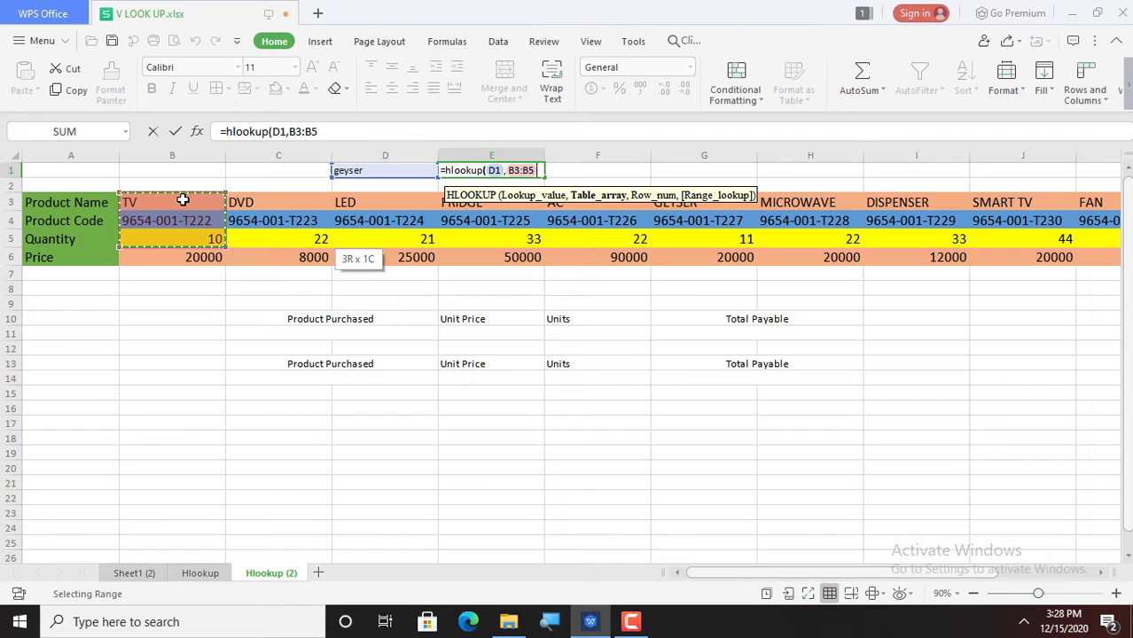
key(shift+Right)
key(shift+Right)
key(shift+Right)
key(shift+Right)
key(shift+Right)
key(shift+Right)
key(shift+Right)
key(shift+Right)
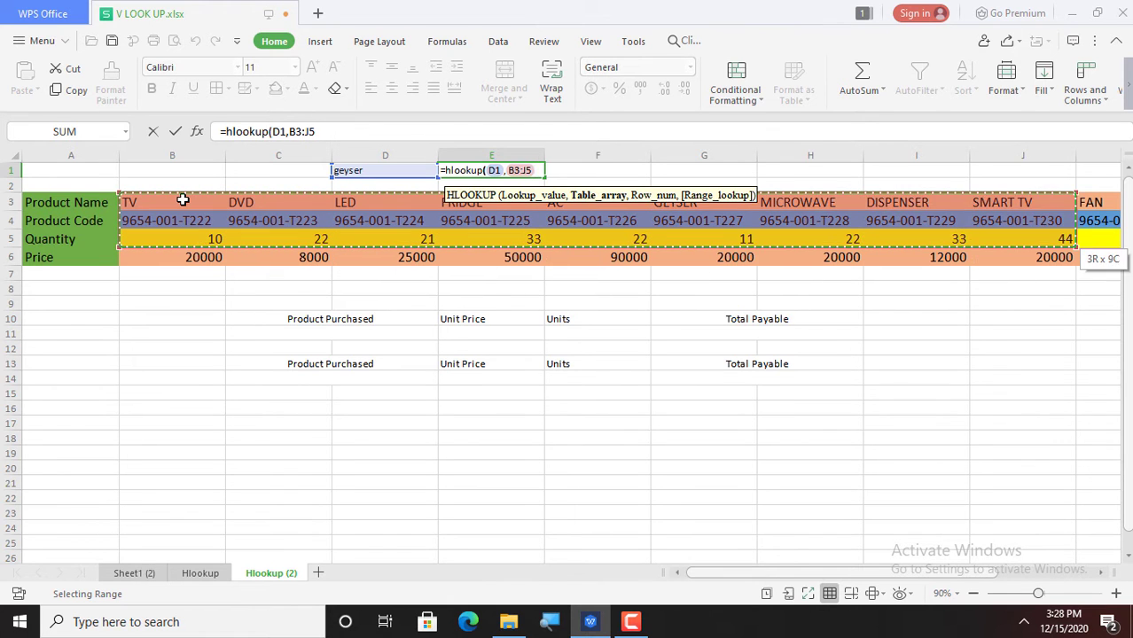
key(shift+Right)
key(shift+Right)
key(shift+Right)
key(shift+Down)
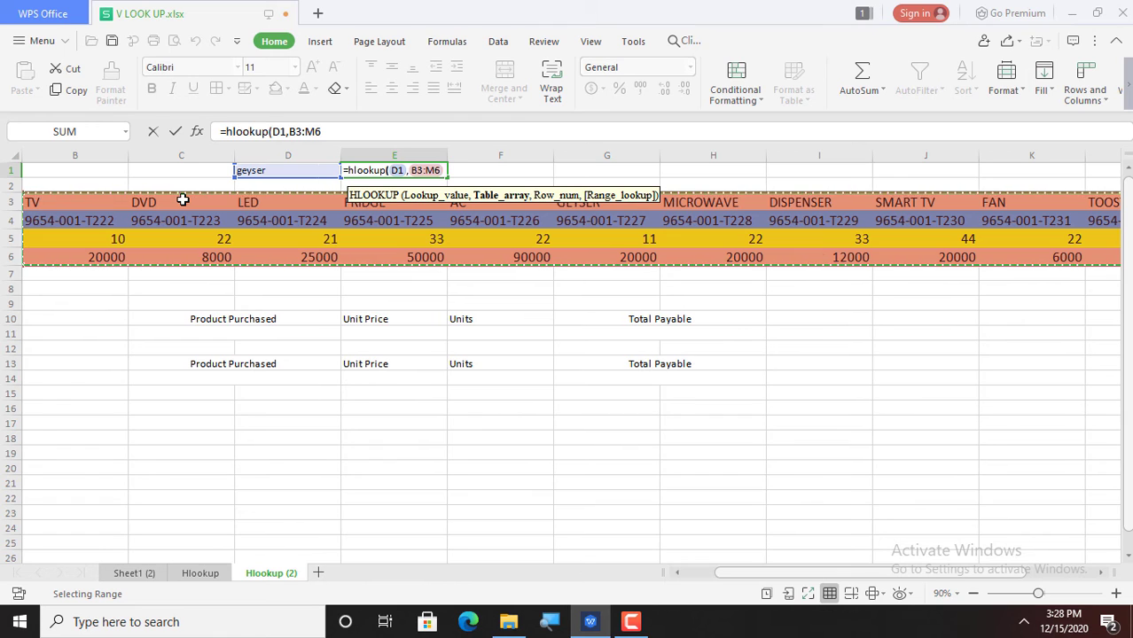
text(,)
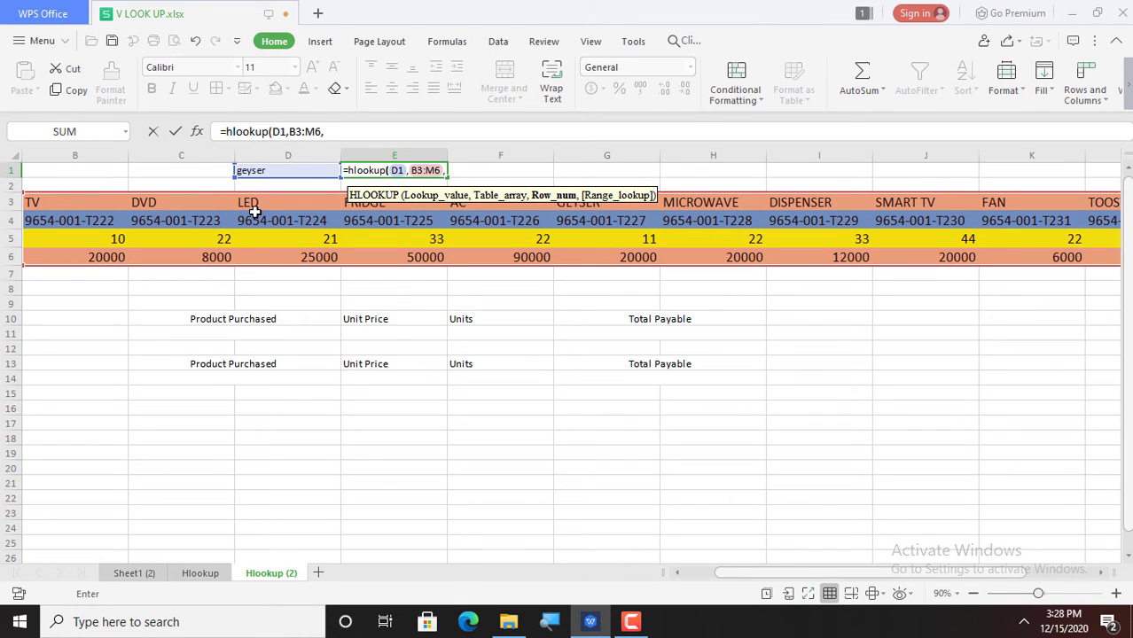
Complete the E1 formula with row number 4 and range lookup 0 for an exact match.
text(4,)
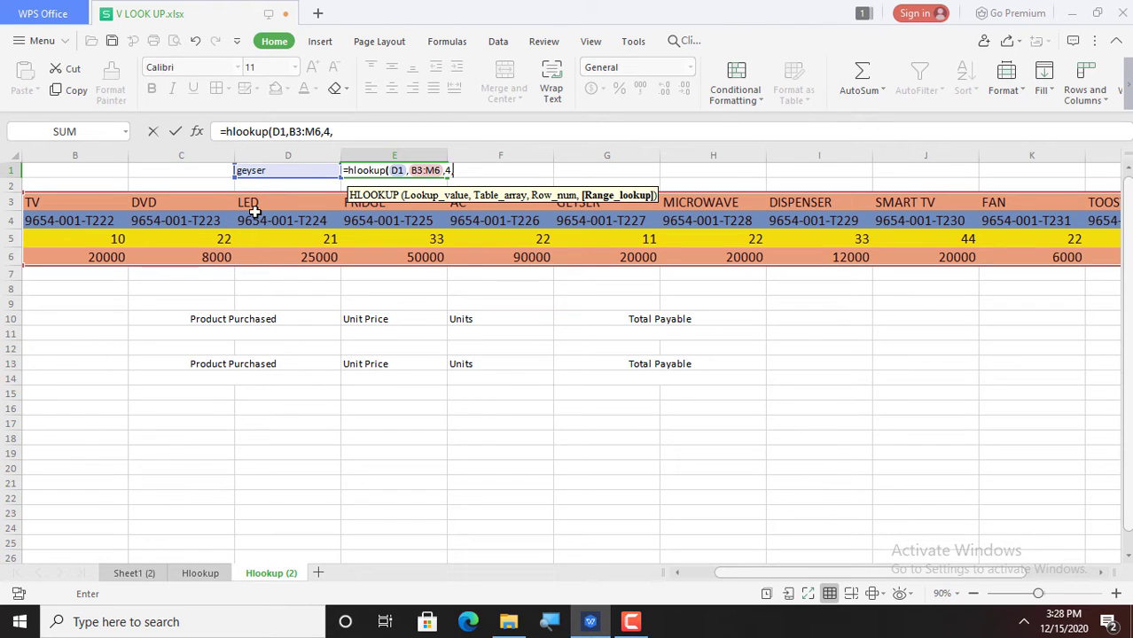
text(0))
key(Return)
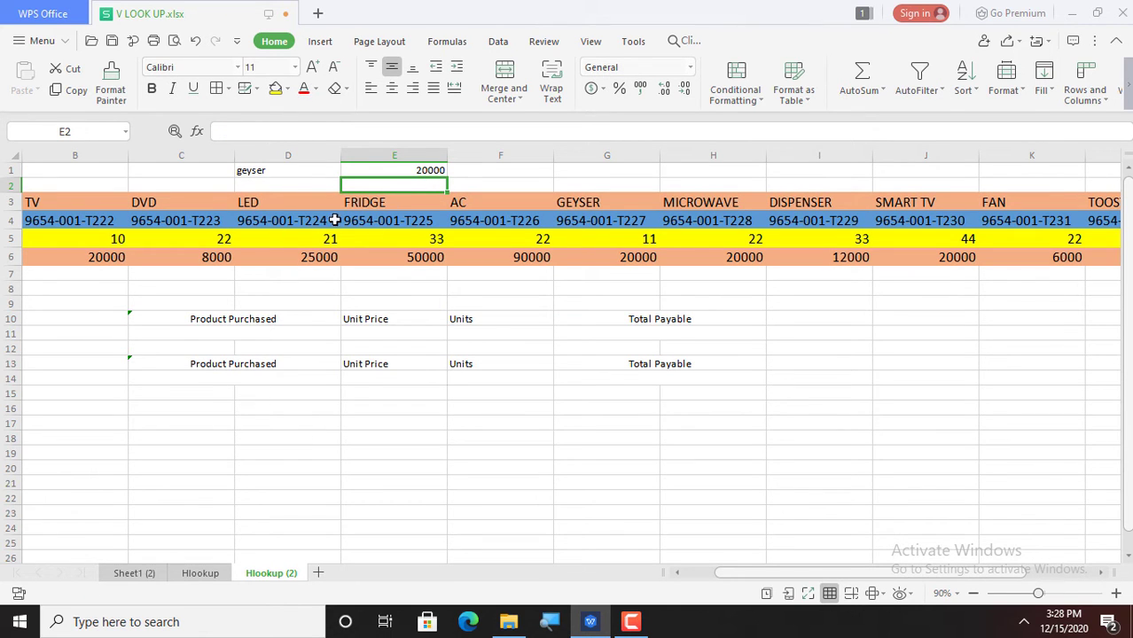
Examine the Price row of the product table to check the geyser's price against the lookup result.
click(607, 256)
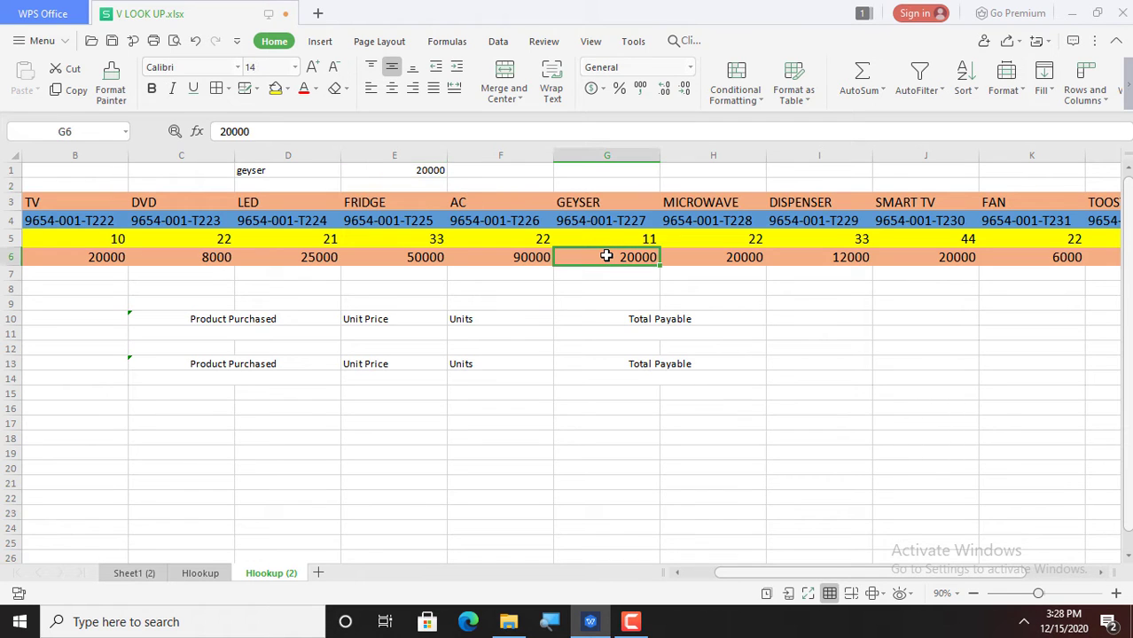
key(Left)
key(Left)
key(Left)
key(Left)
key(Left)
key(Left)
key(Right)
key(Right)
key(Right)
key(Right)
key(Right)
key(Right)
key(Right)
key(Right)
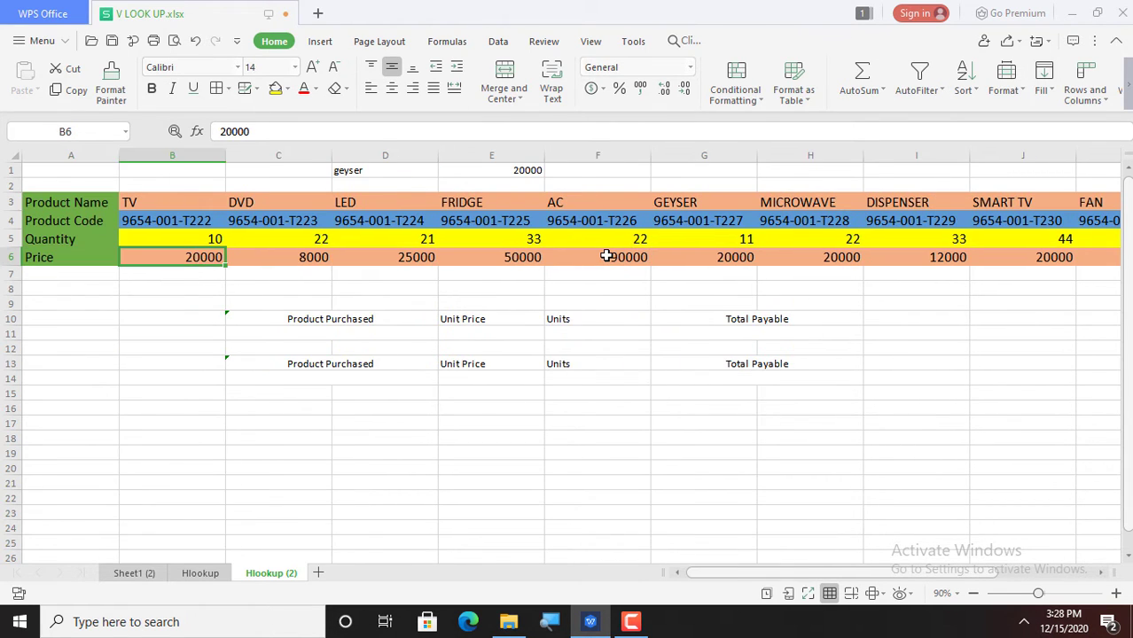
Apply List data validation to the Product Purchased cell C11, using the product names in =$B$3:$M$3 as the source.
click(379, 333)
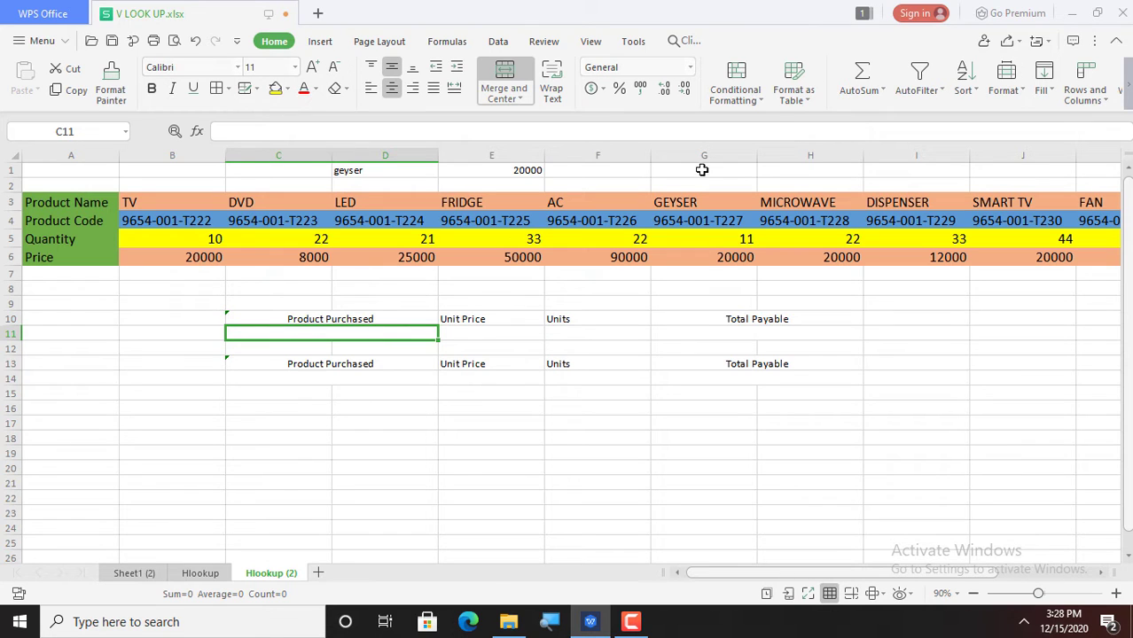
click(499, 44)
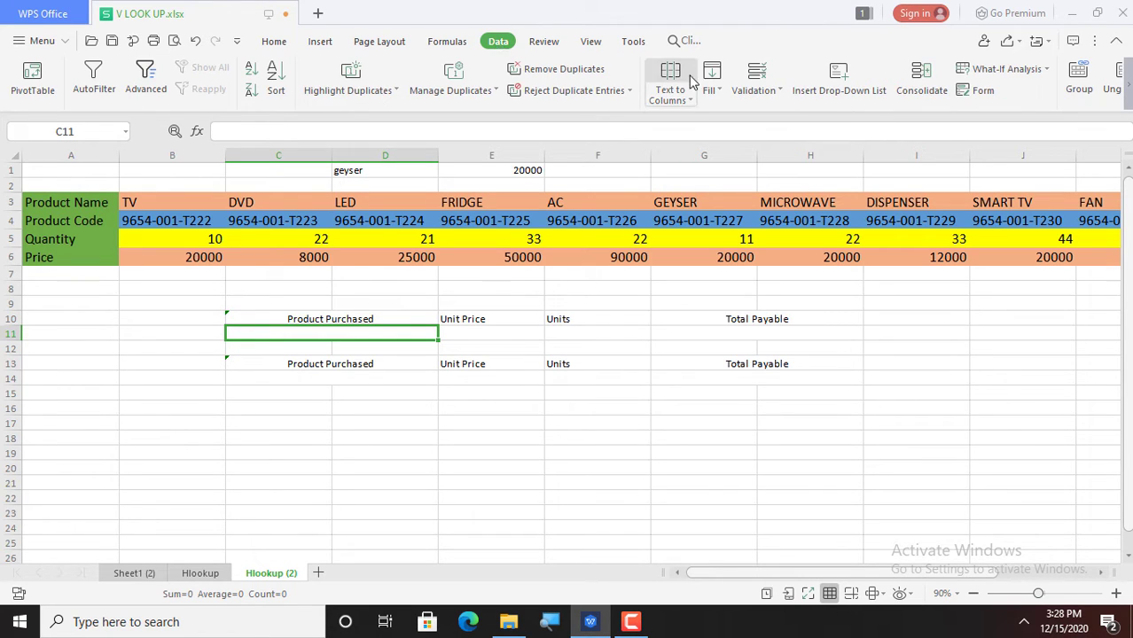
click(756, 78)
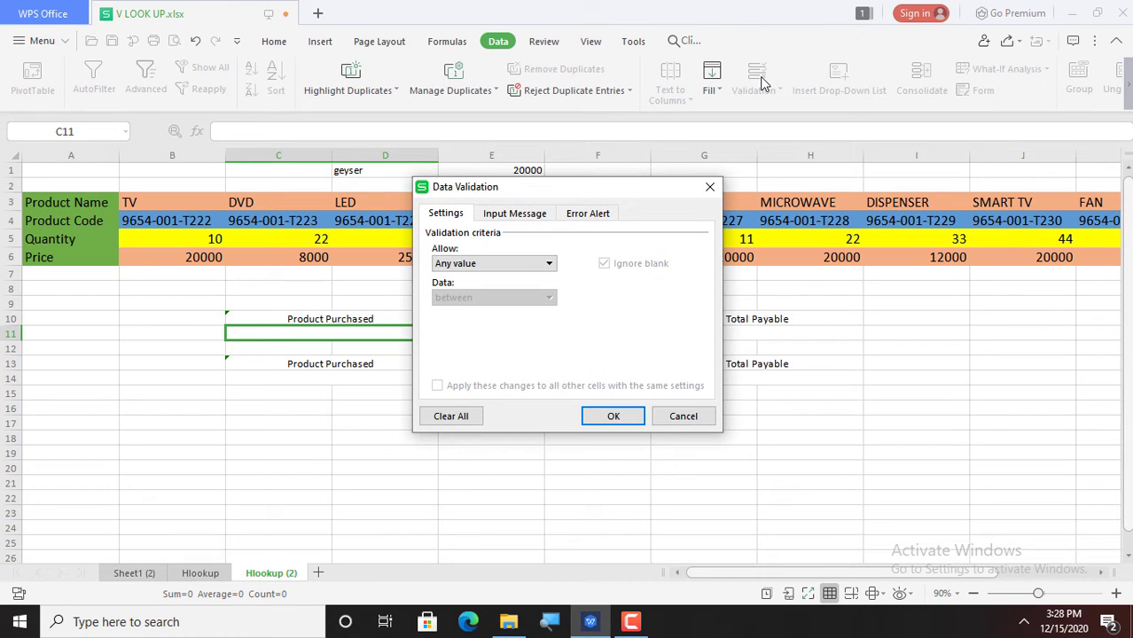
click(549, 264)
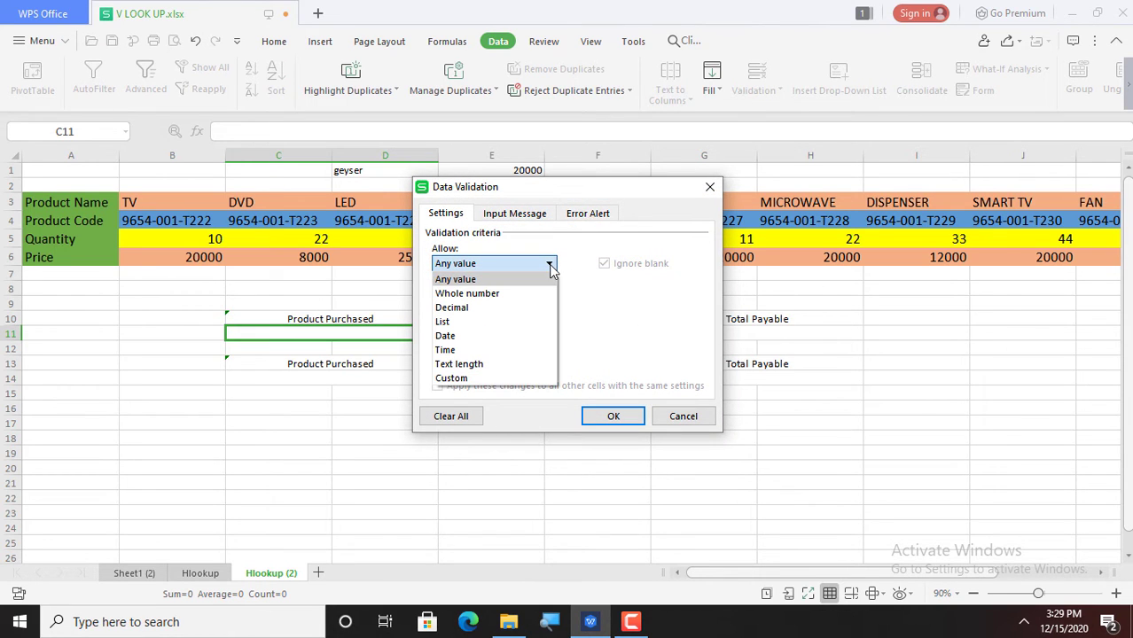
click(522, 324)
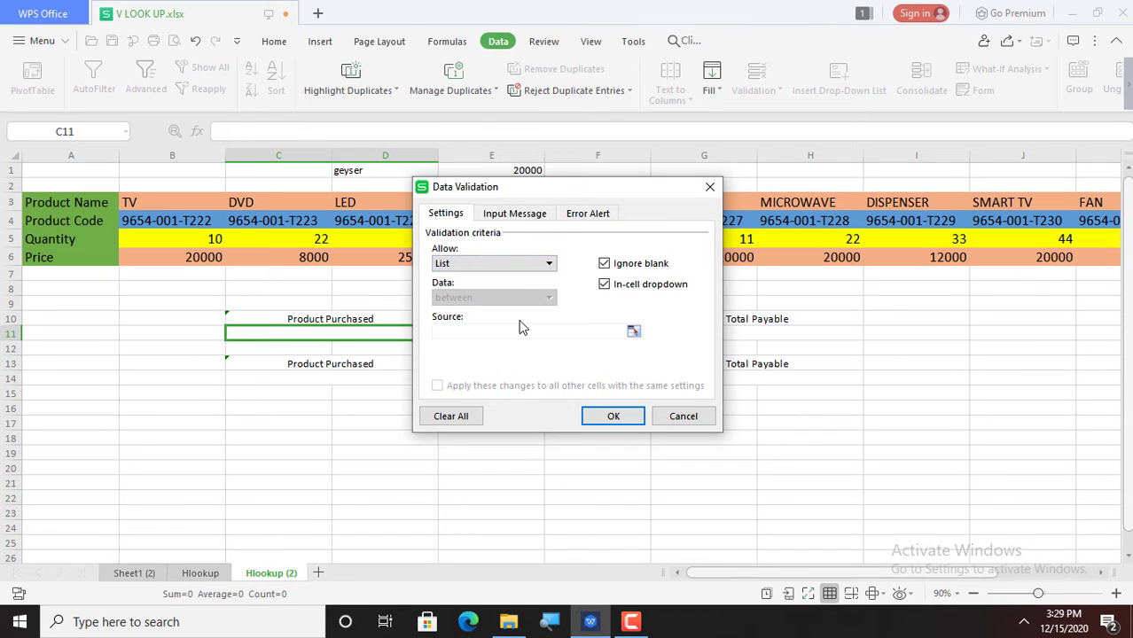
click(455, 331)
drag(144, 205, 1090, 207)
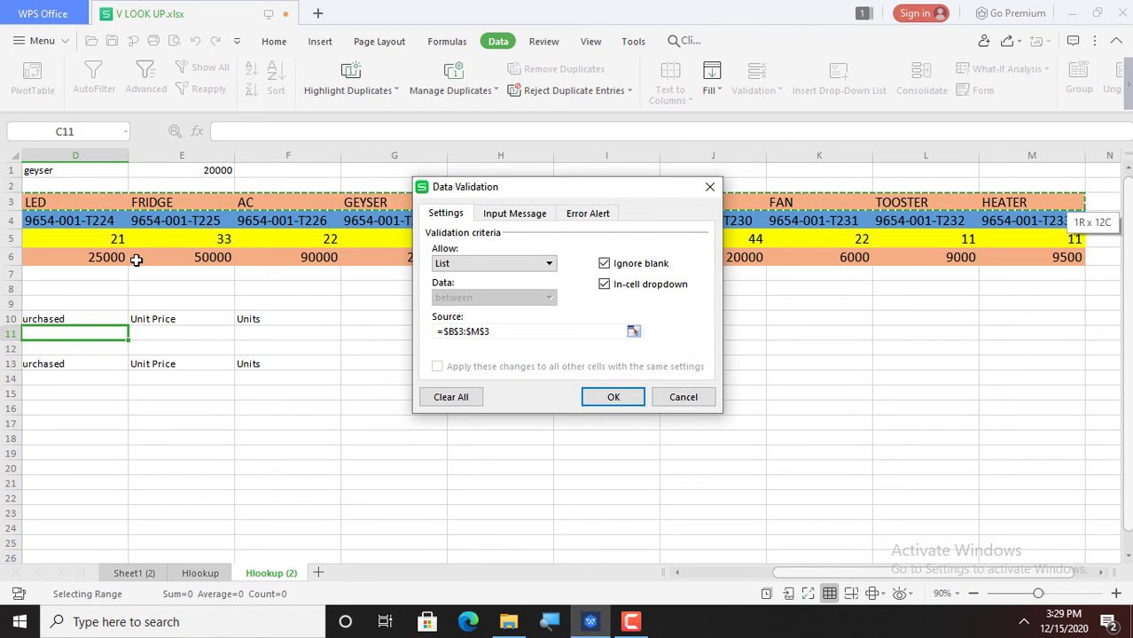
click(614, 398)
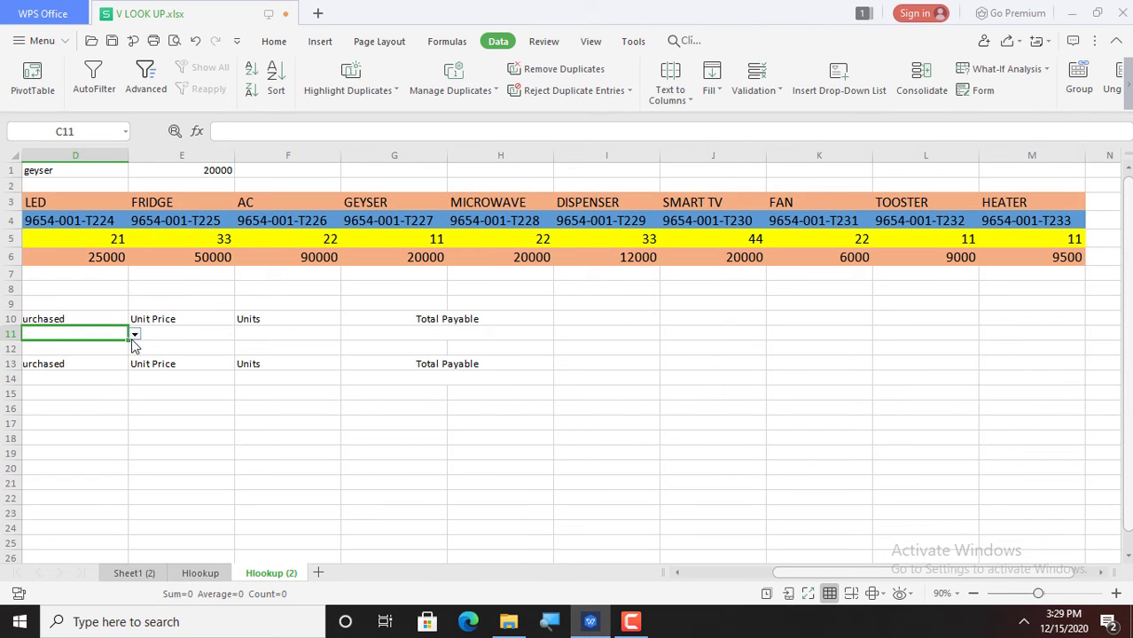
Start an HLOOKUP formula in the Unit Price cell E11 with the Product Purchased cell C11 as the lookup value.
click(161, 333)
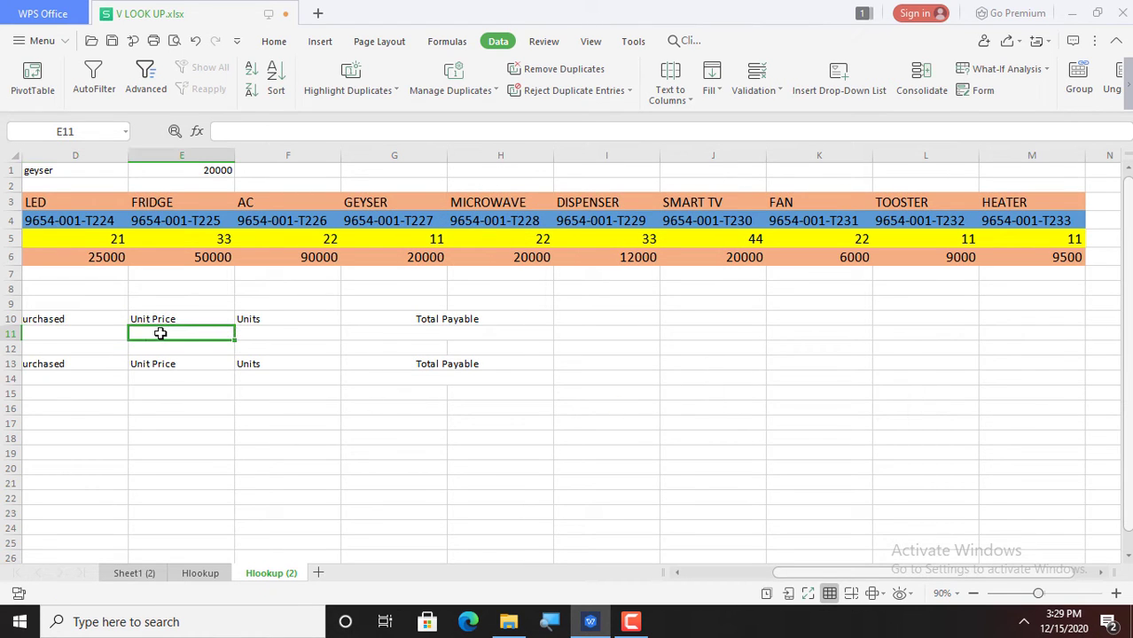
scroll(160, 334, left, 3)
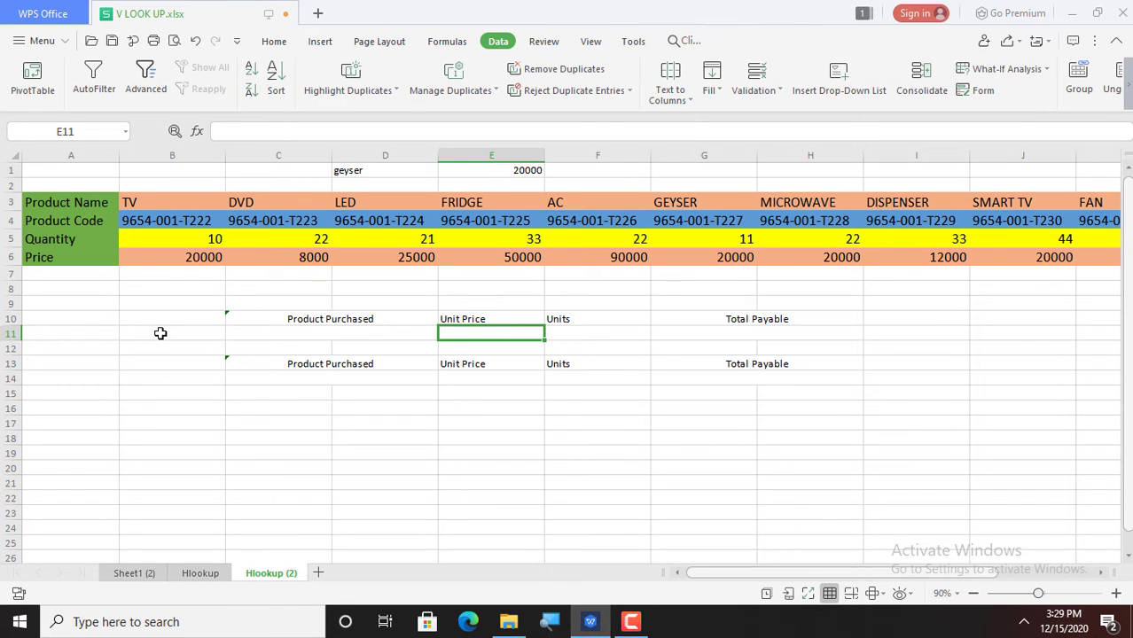
text(+)
key(BackSpace)
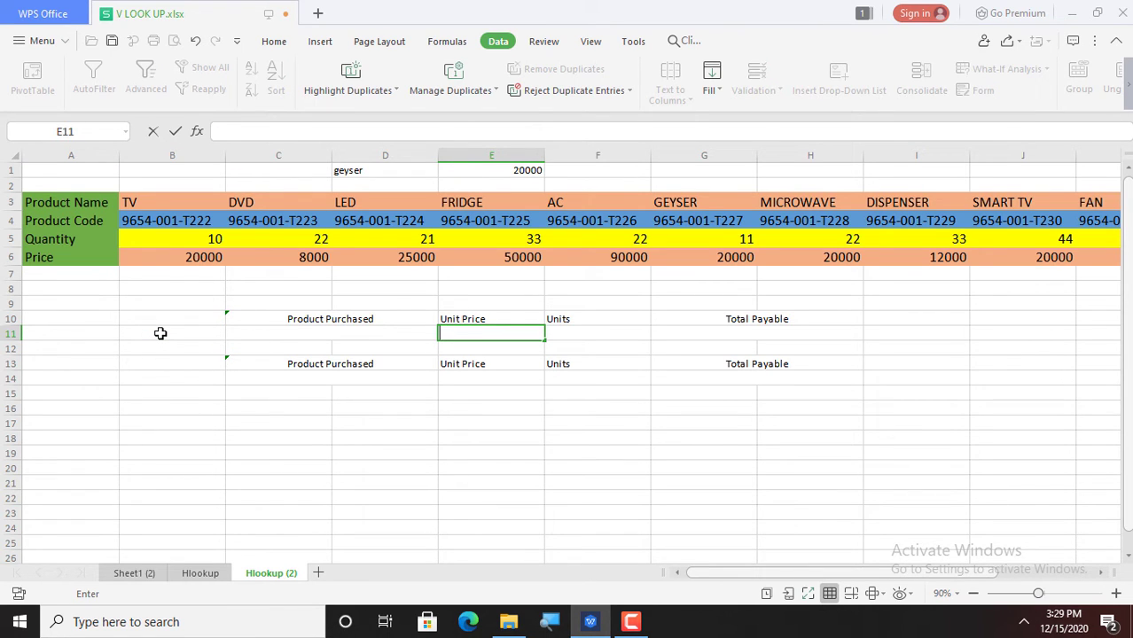
text(=Hlook)
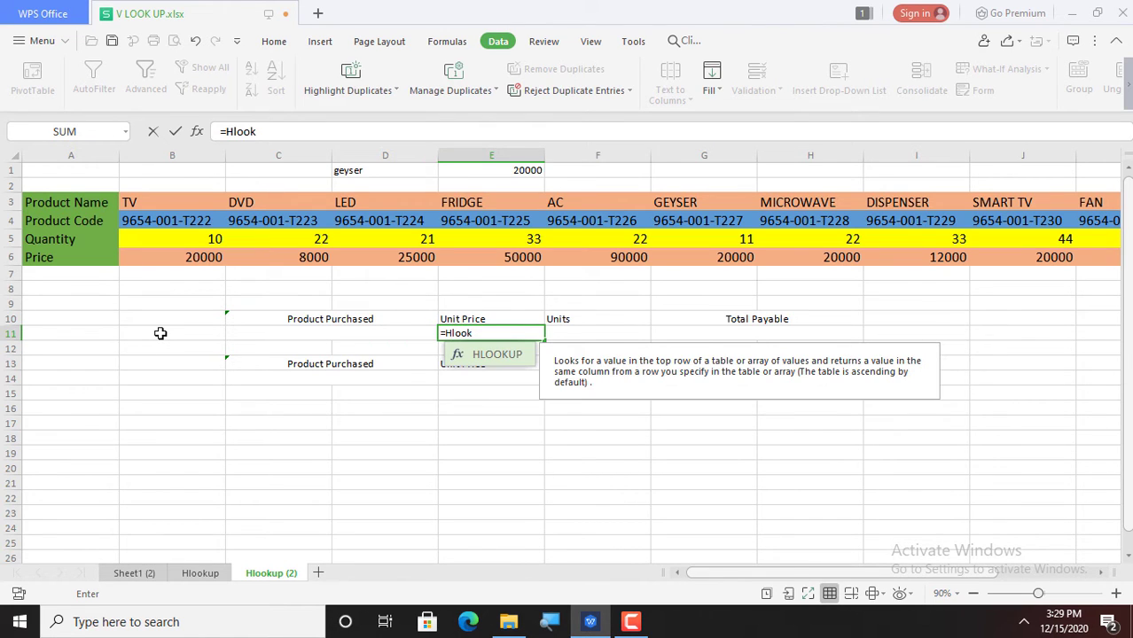
text(up()
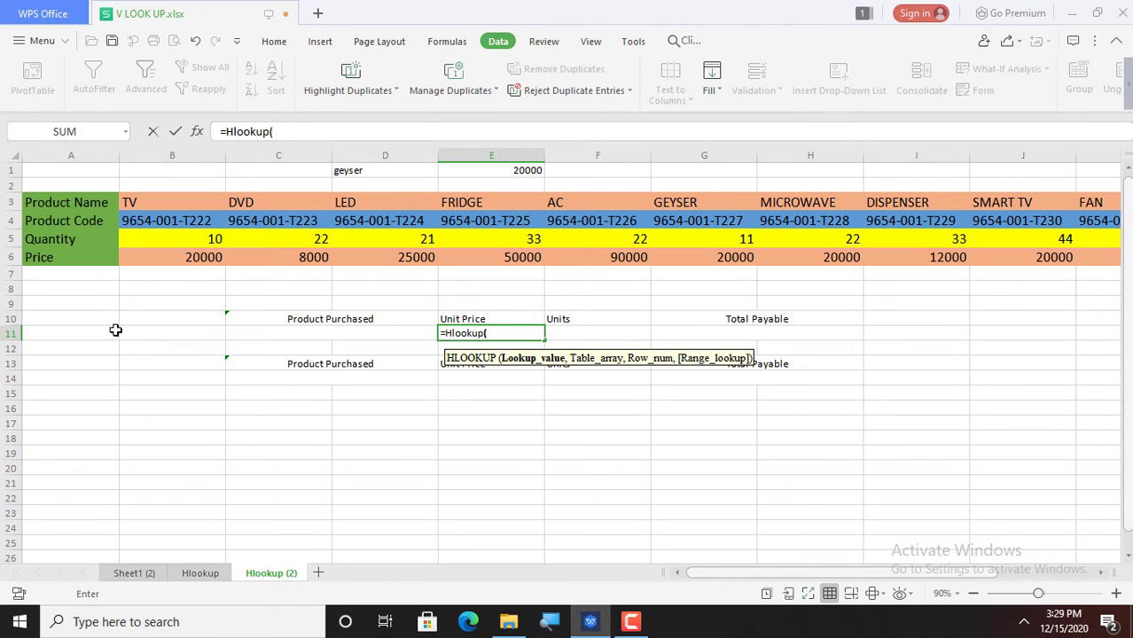
click(249, 332)
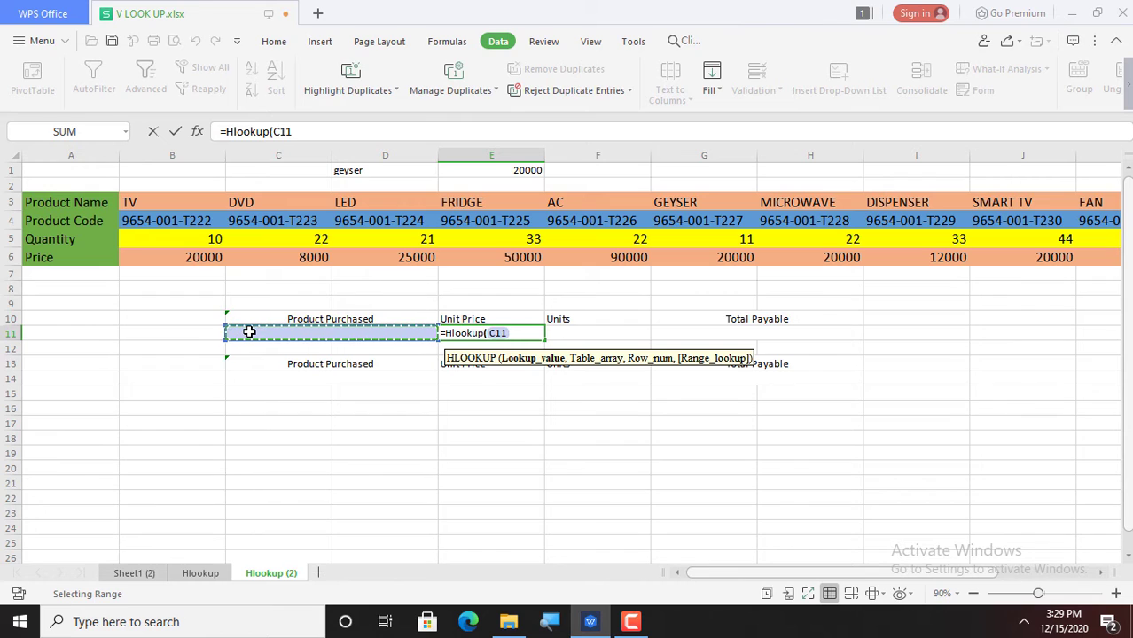
text(,)
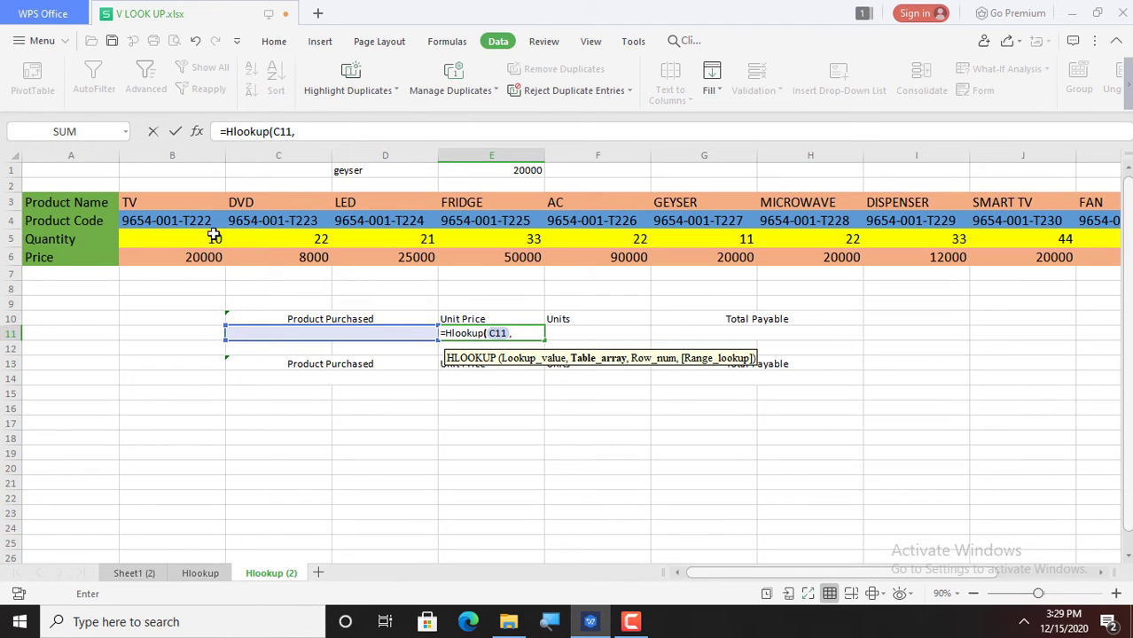
Add the product table range B3:M6 as the table array of the HLOOKUP formula in E11.
click(165, 200)
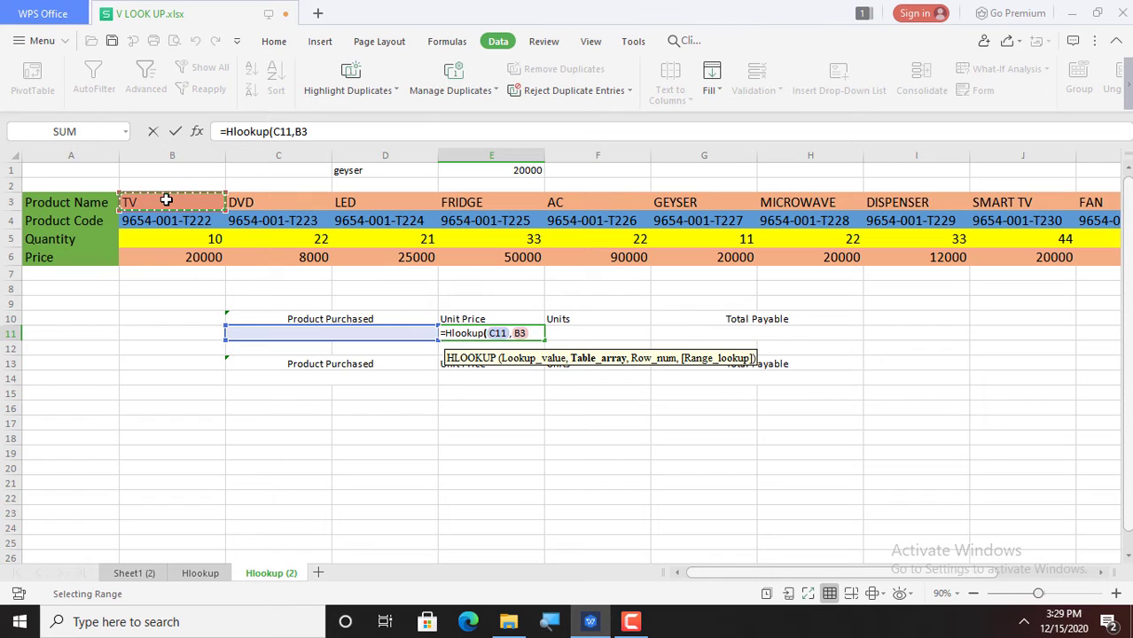
key(shift+Down)
key(shift+Down)
key(shift+Down)
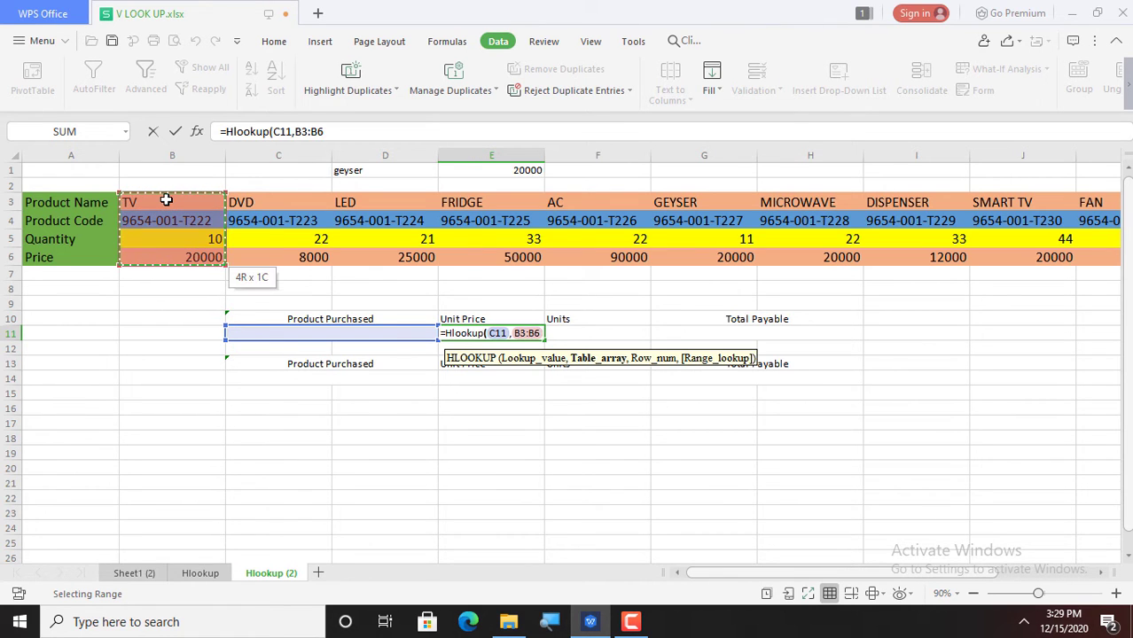
key(shift+Right)
key(shift+Right)
key(shift+Right)
key(shift+Right)
key(shift+Right)
key(shift+Right)
key(shift+Right)
key(shift+Right)
key(shift+Right)
key(shift+Right)
key(shift+Right)
key(shift+Right)
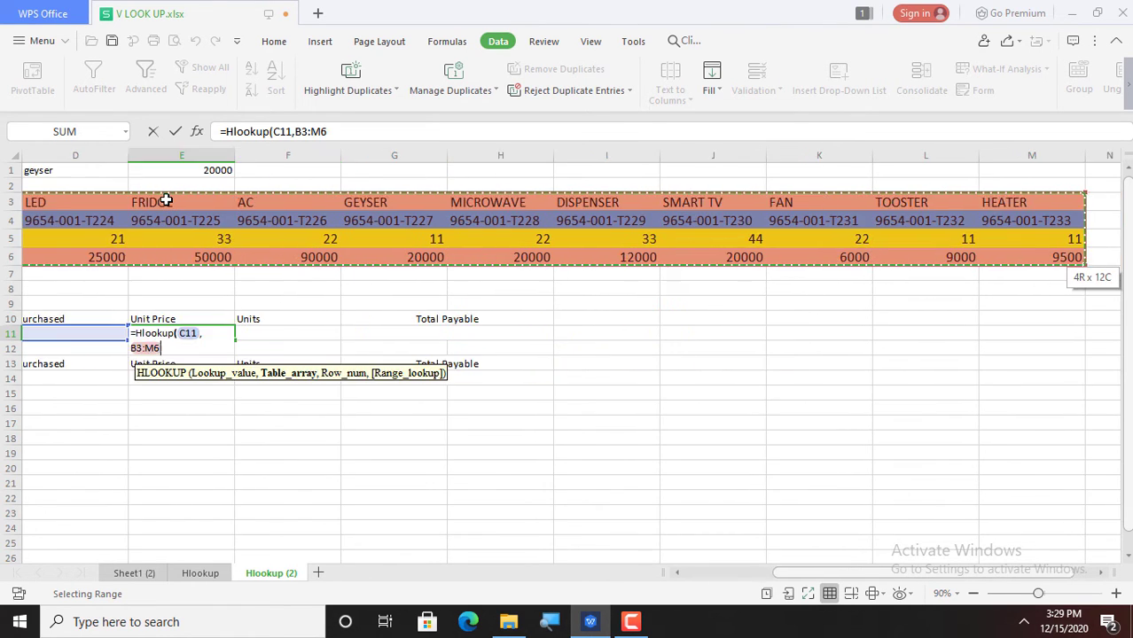
key(shift+Left)
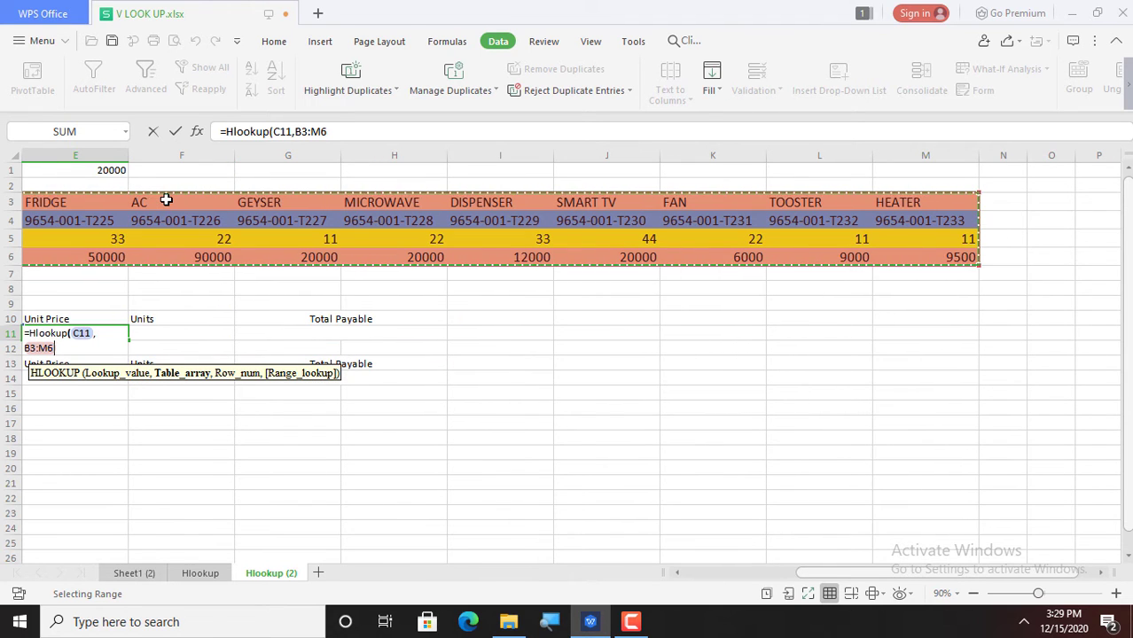
text(,)
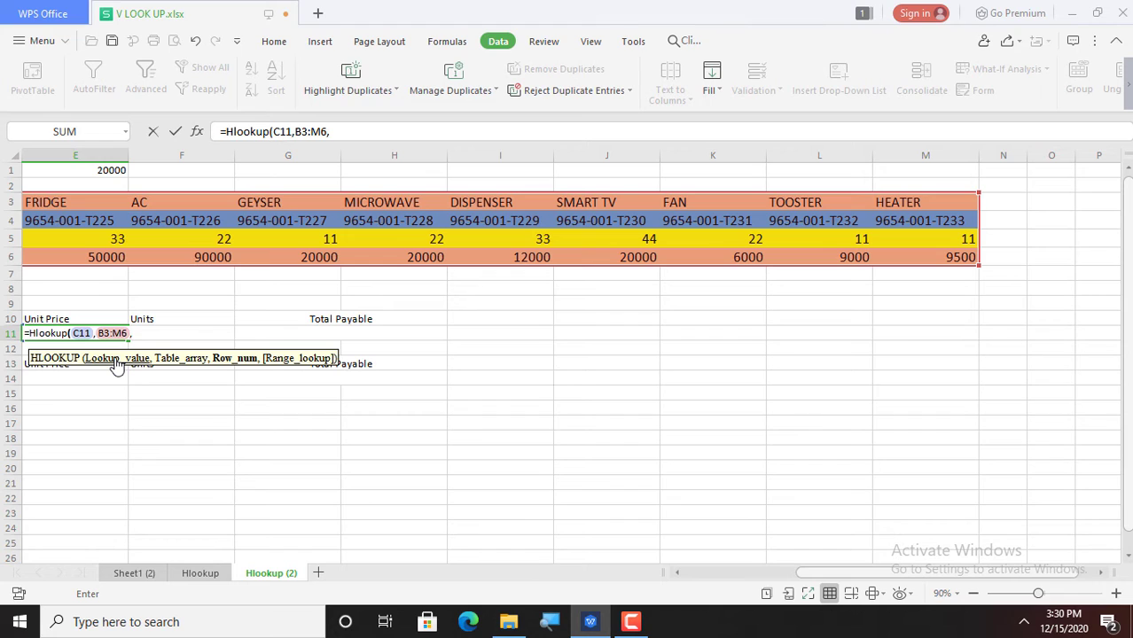
Complete the E11 formula with row number 4 and range lookup 0 for an exact match.
text(4,)
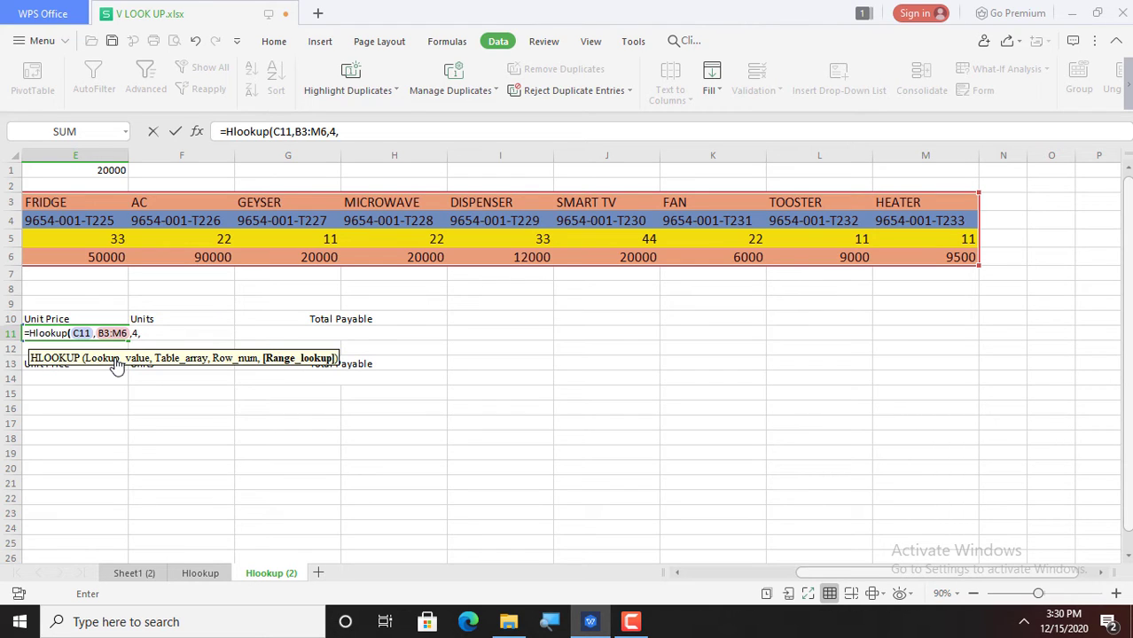
text(0))
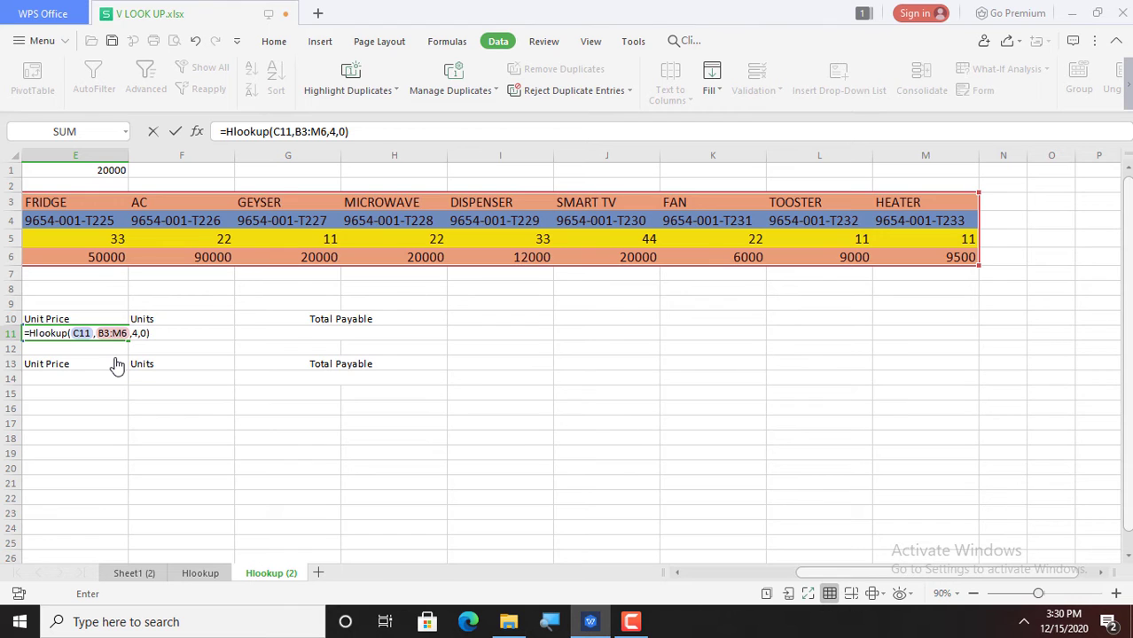
key(Return)
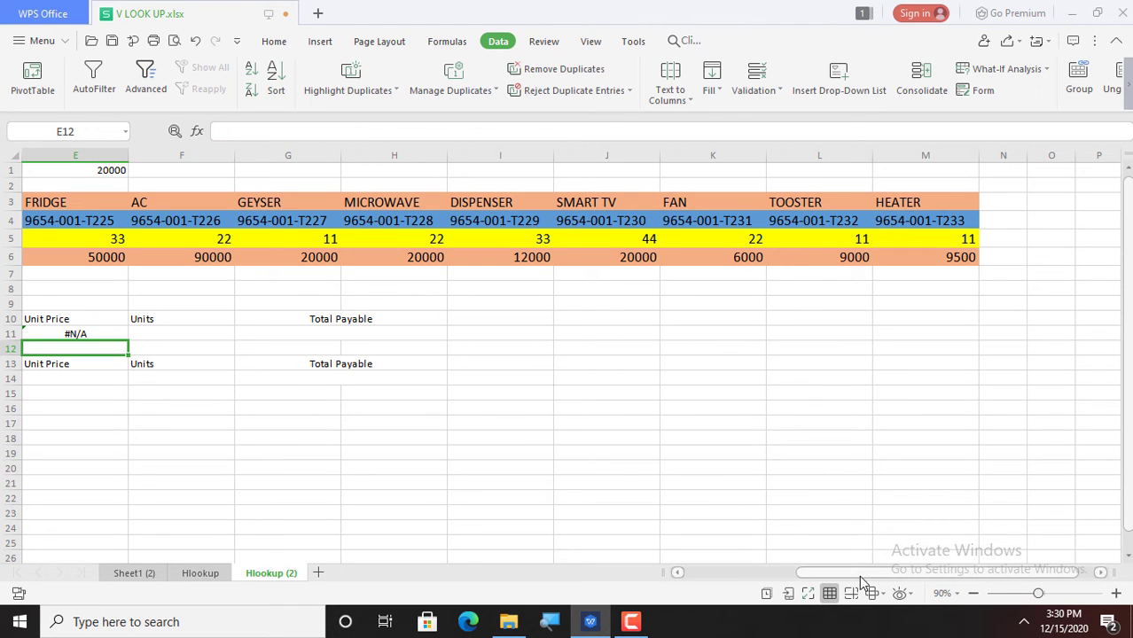
Test the Unit Price lookup by choosing DVD and MICROWAVE in turn from the Product Purchased list in C11.
drag(860, 580, 580, 580)
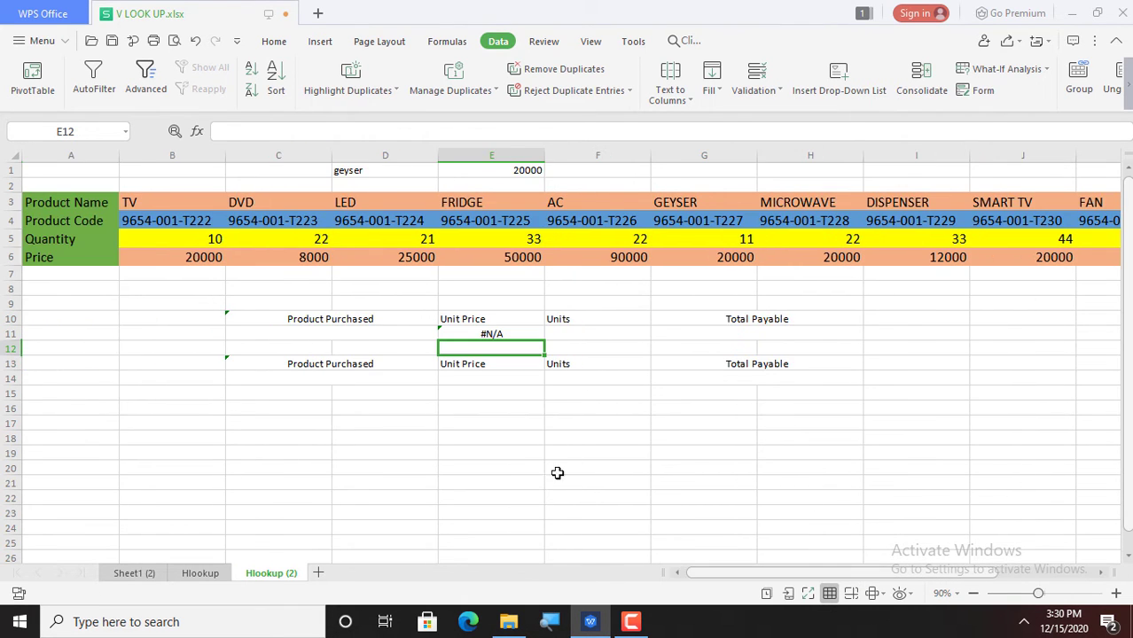
click(376, 331)
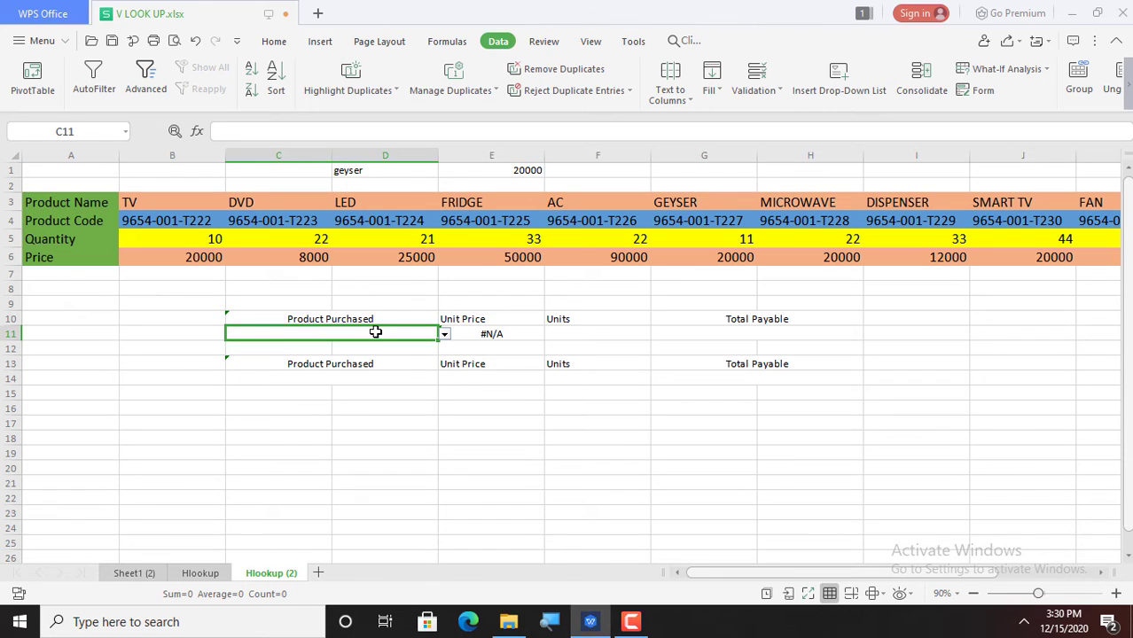
click(444, 335)
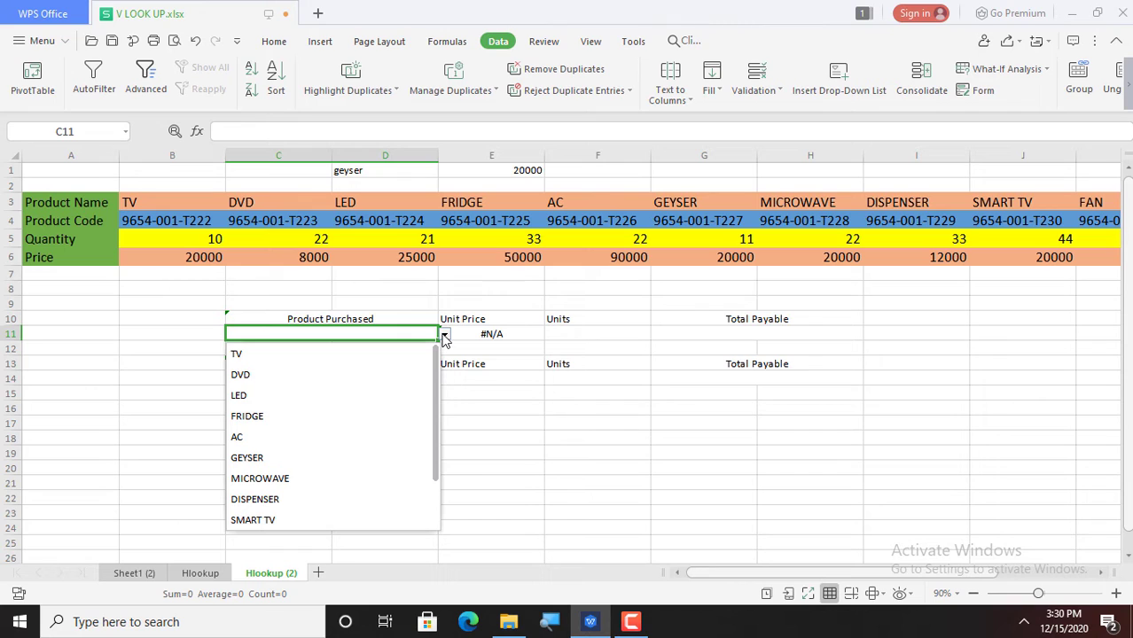
click(396, 375)
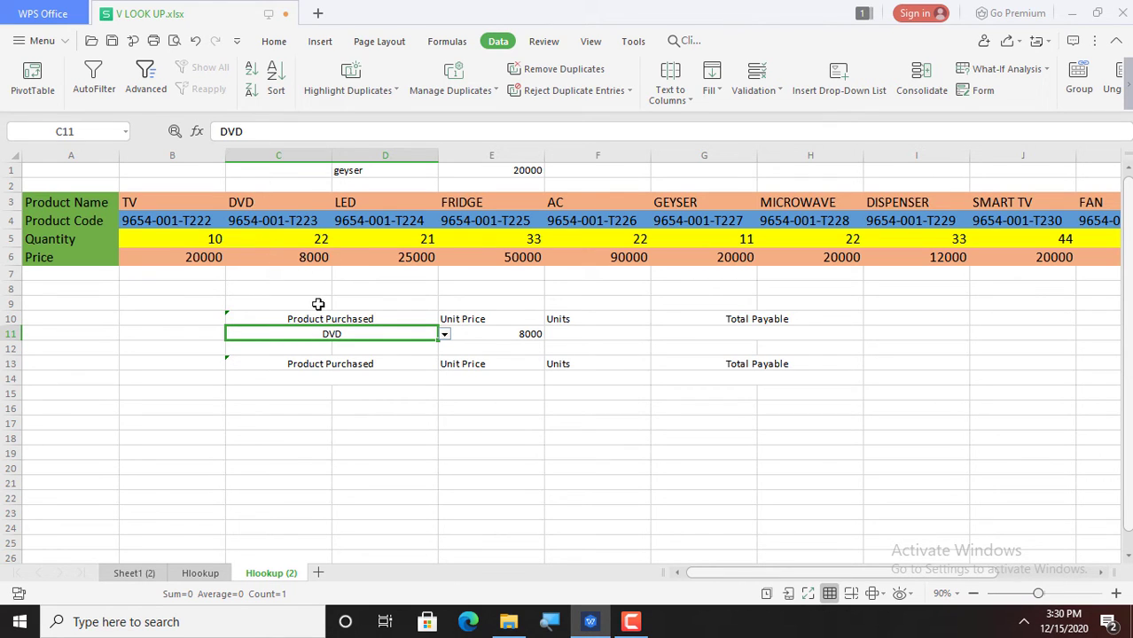
click(445, 335)
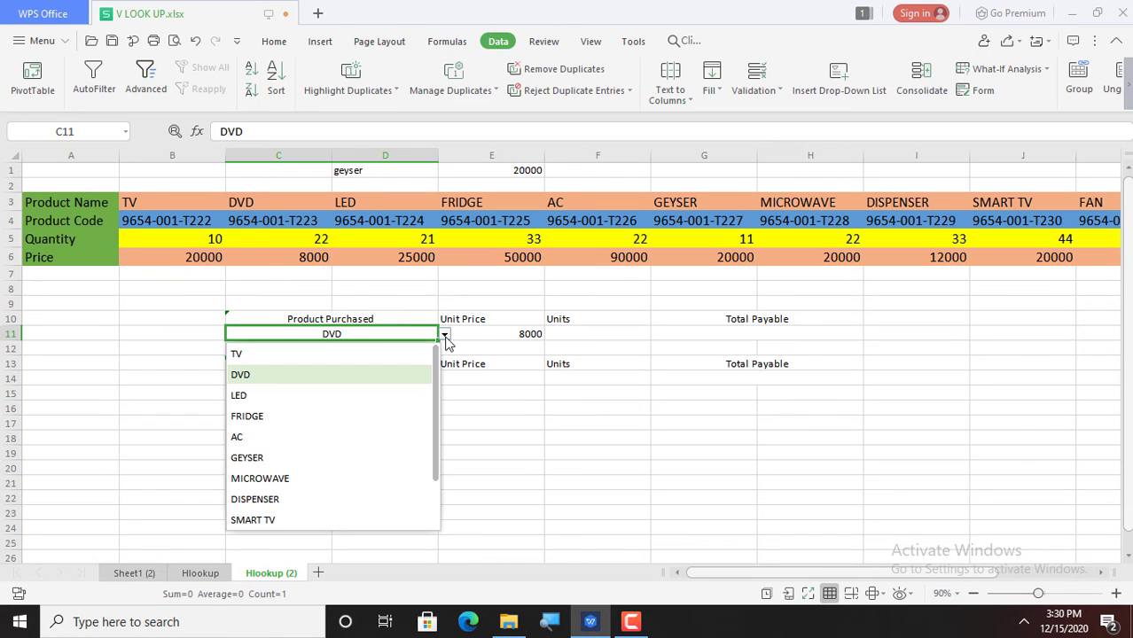
click(324, 477)
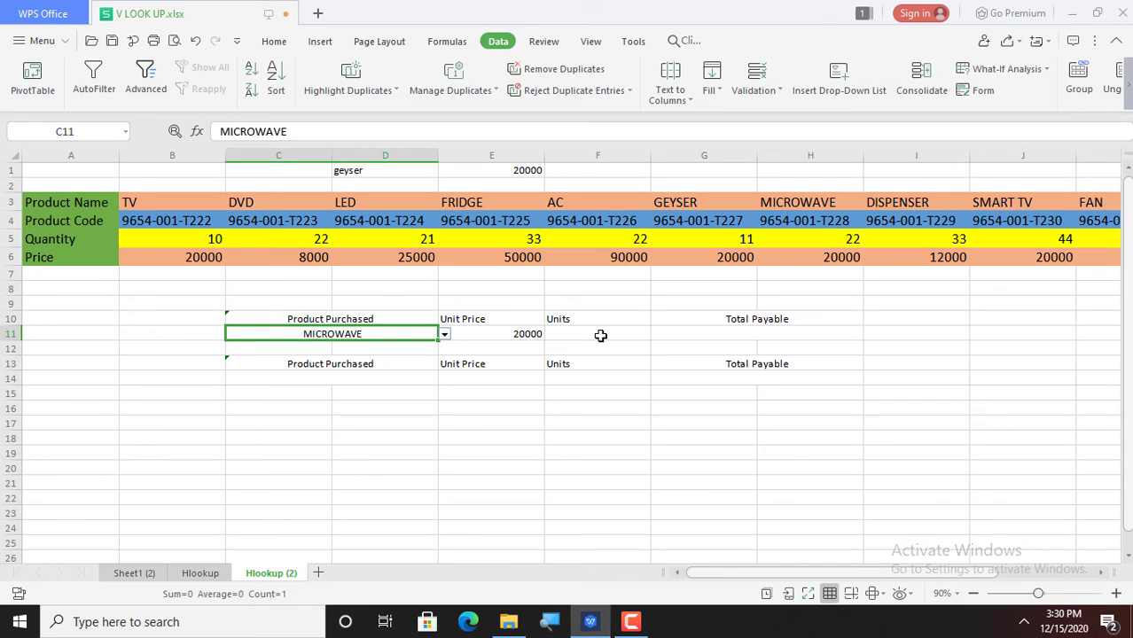
Enter the formula =F11*E11 in the Total Payable cell G11 to multiply units by unit price.
click(601, 334)
click(786, 332)
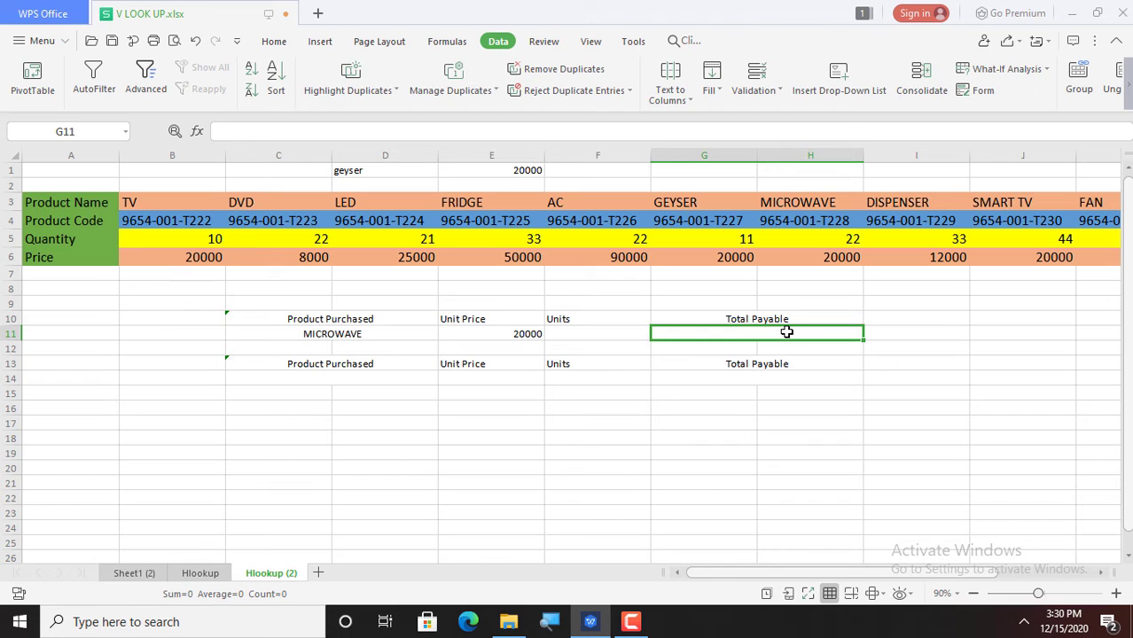
text(=)
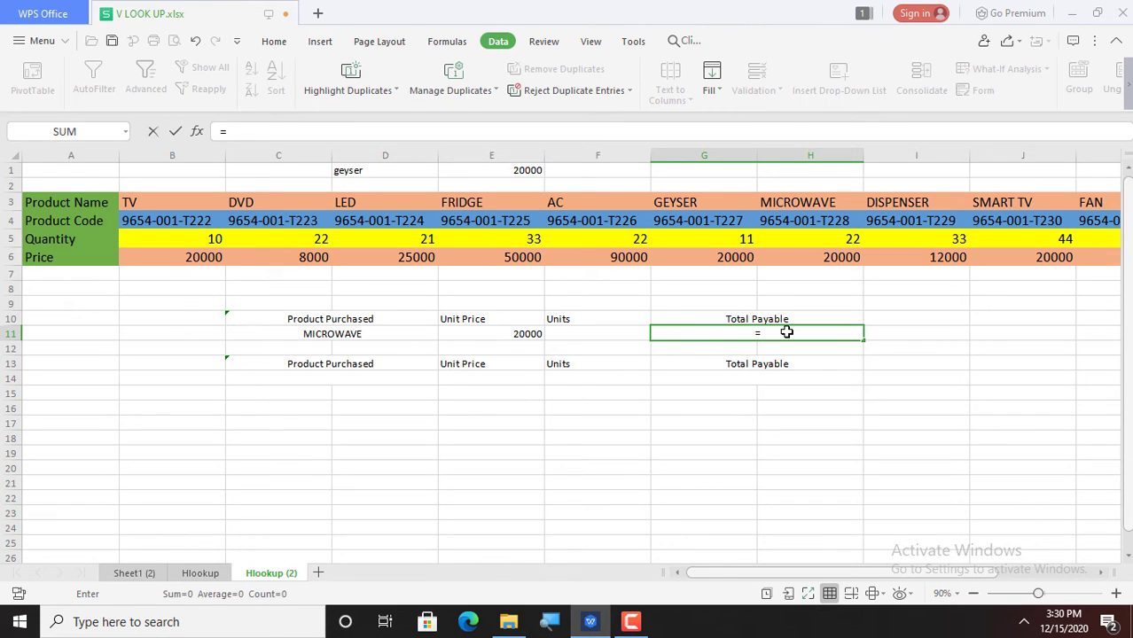
click(588, 337)
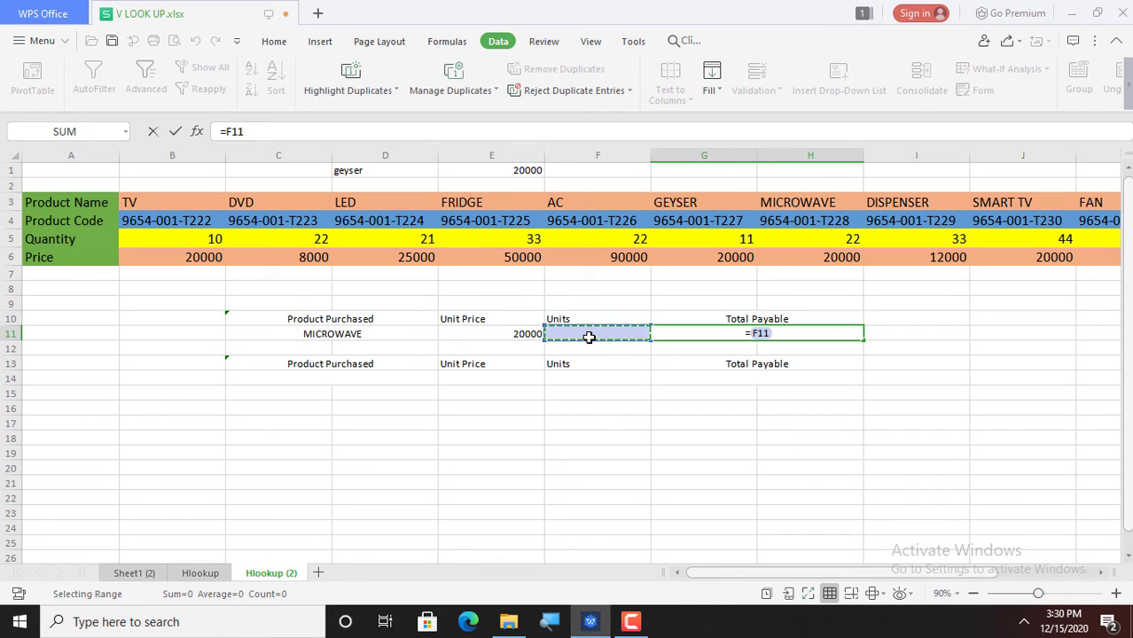
text(*)
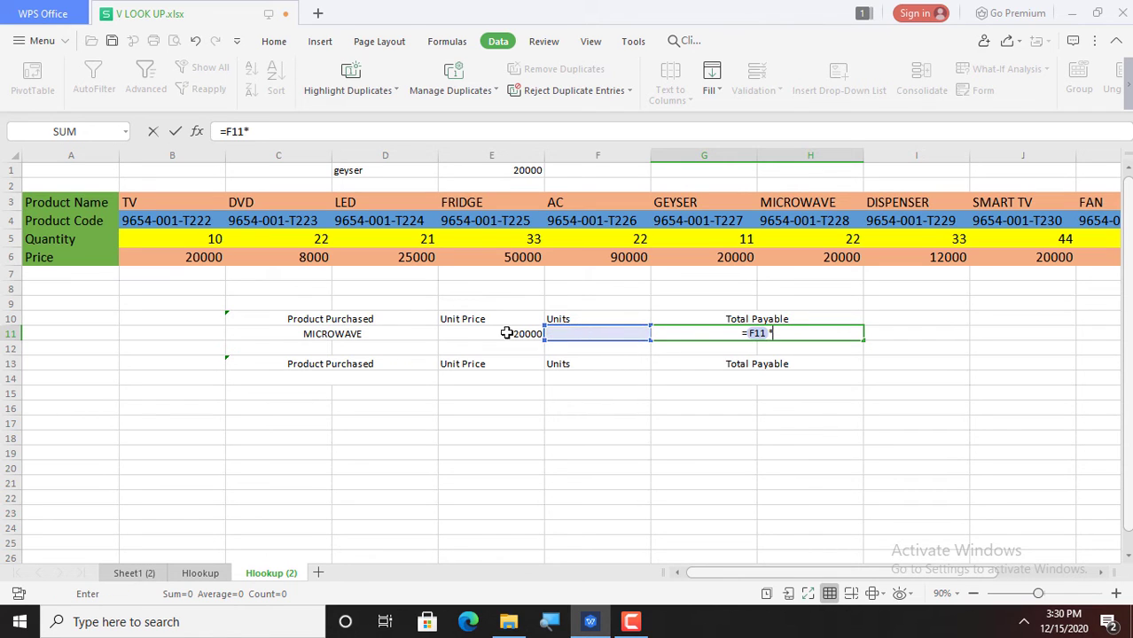
click(461, 330)
key(Return)
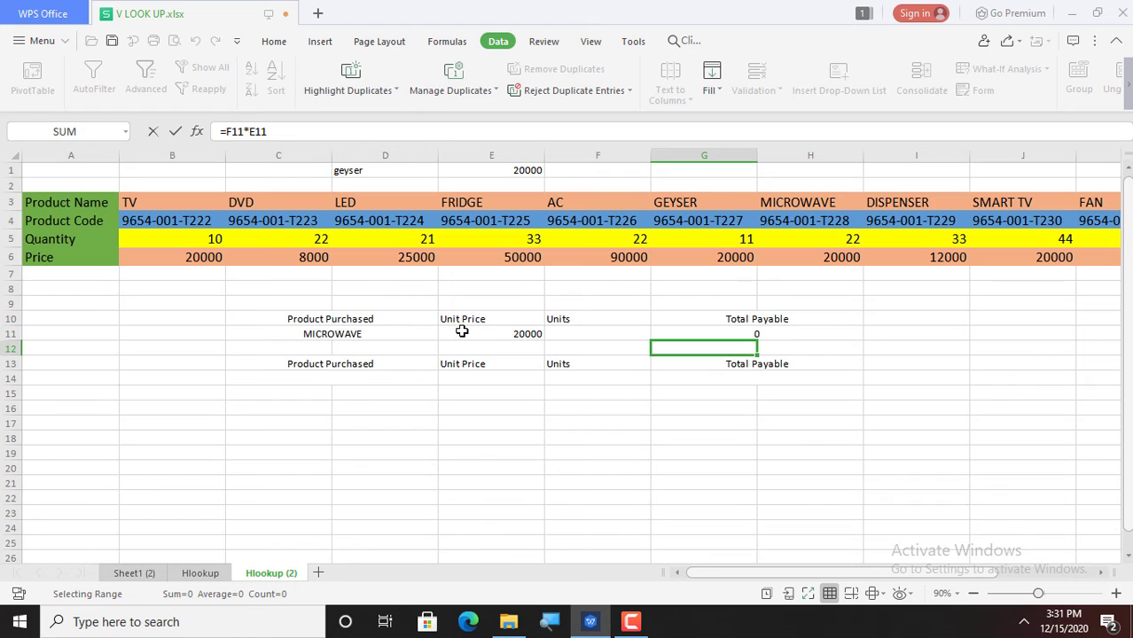
Enter 1 in the Units cell F11 to test the total, and replace it with 2.
click(591, 337)
text(1)
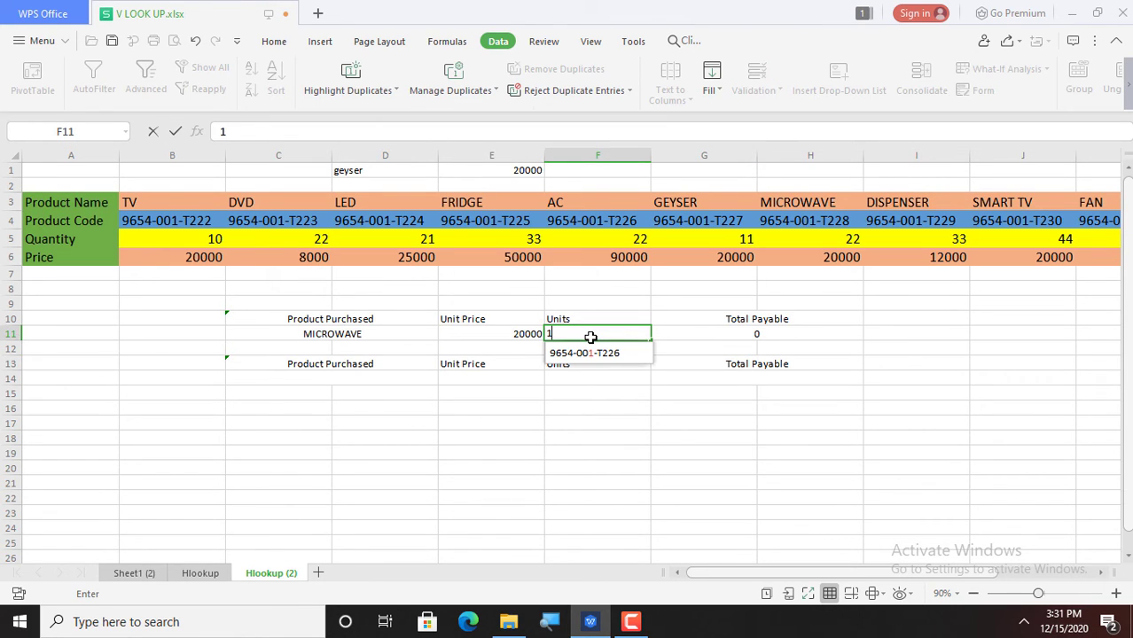
key(Return)
click(590, 337)
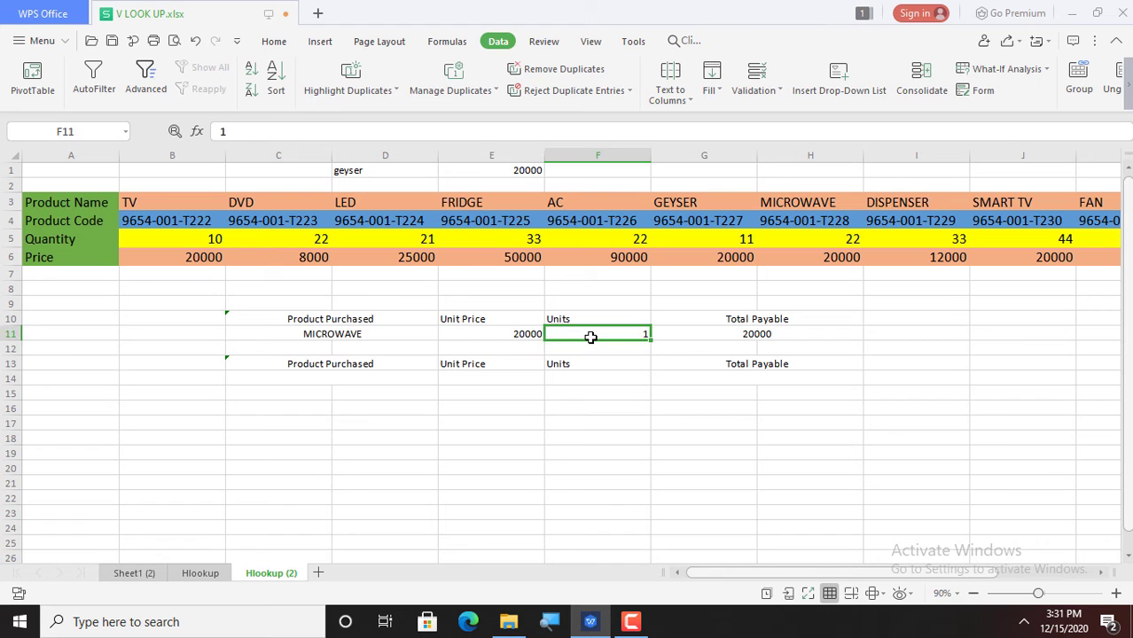
text(2)
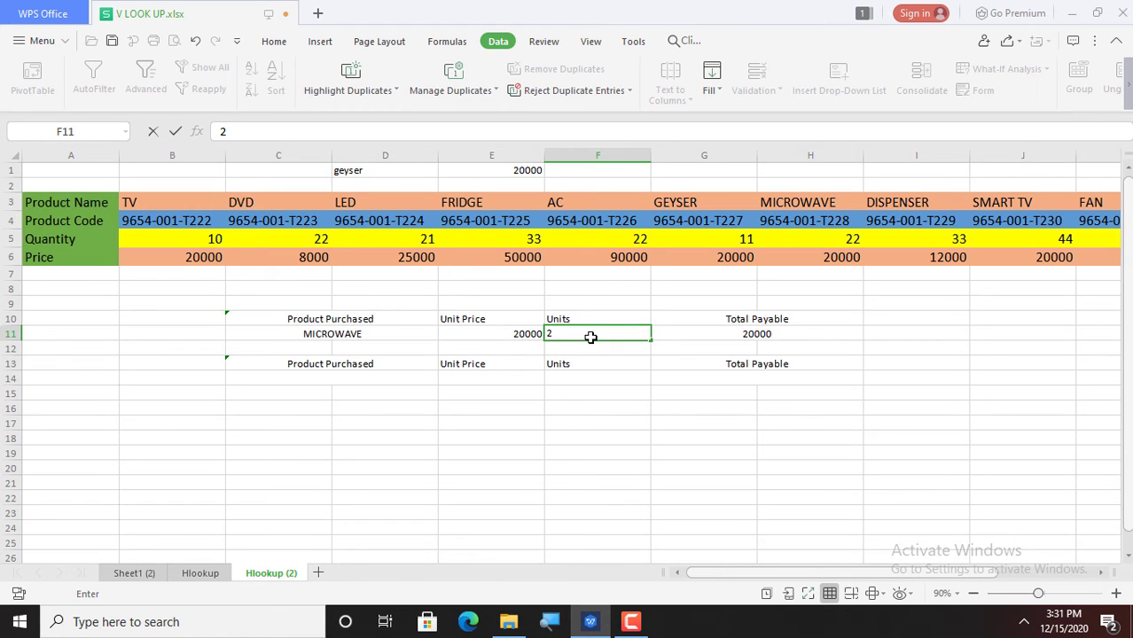
key(Return)
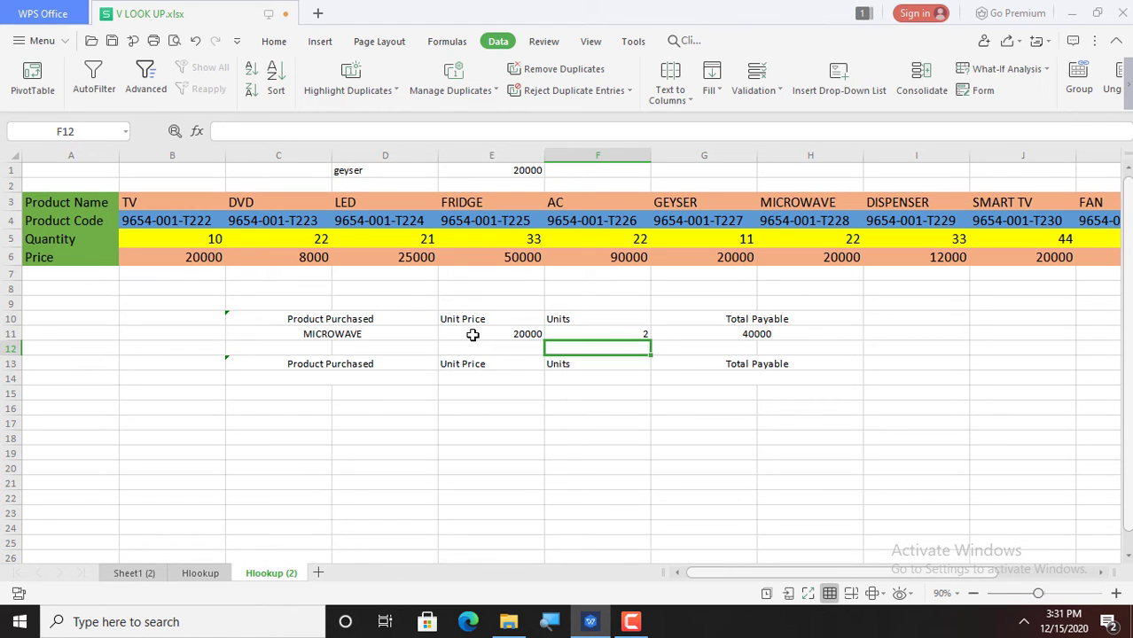
Change the product purchased in C11 to AC using the cell's product list.
click(391, 333)
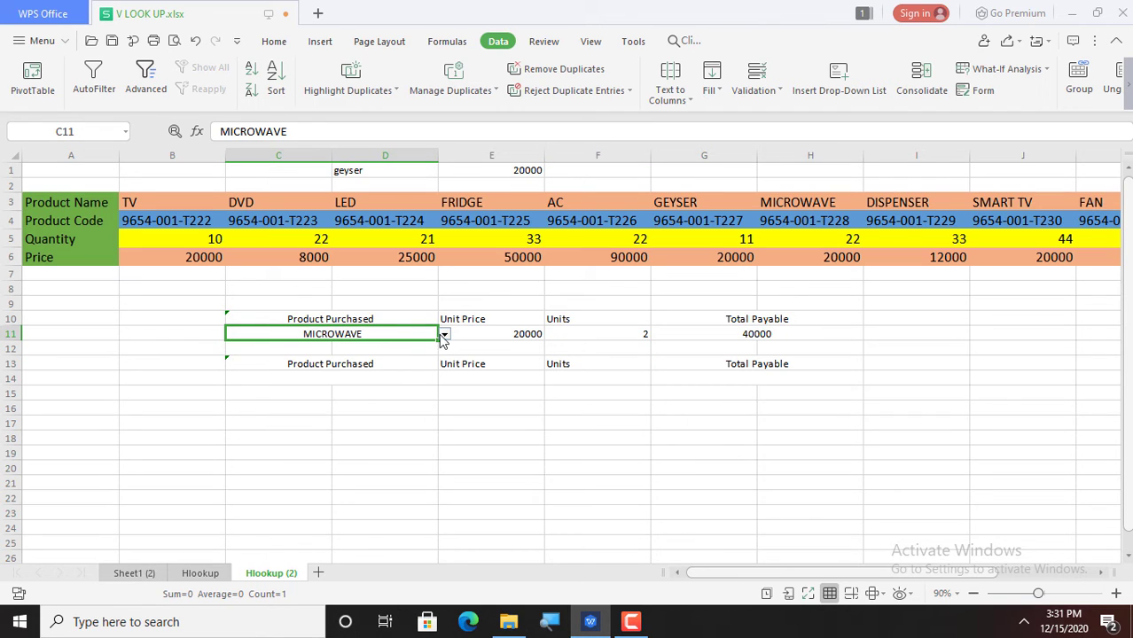
click(445, 336)
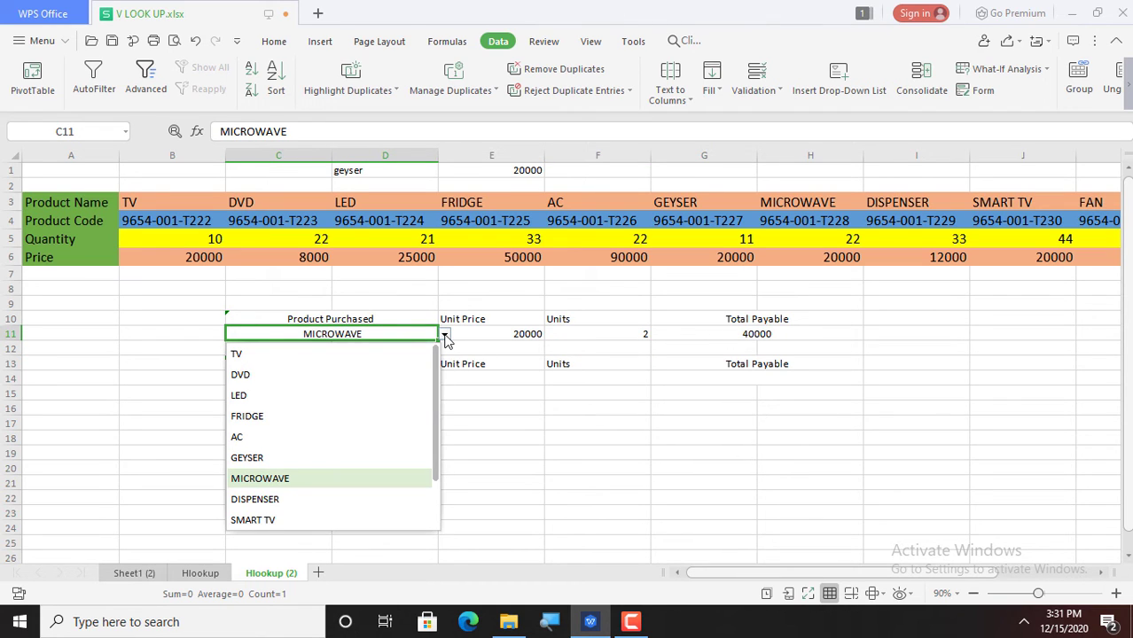
click(323, 438)
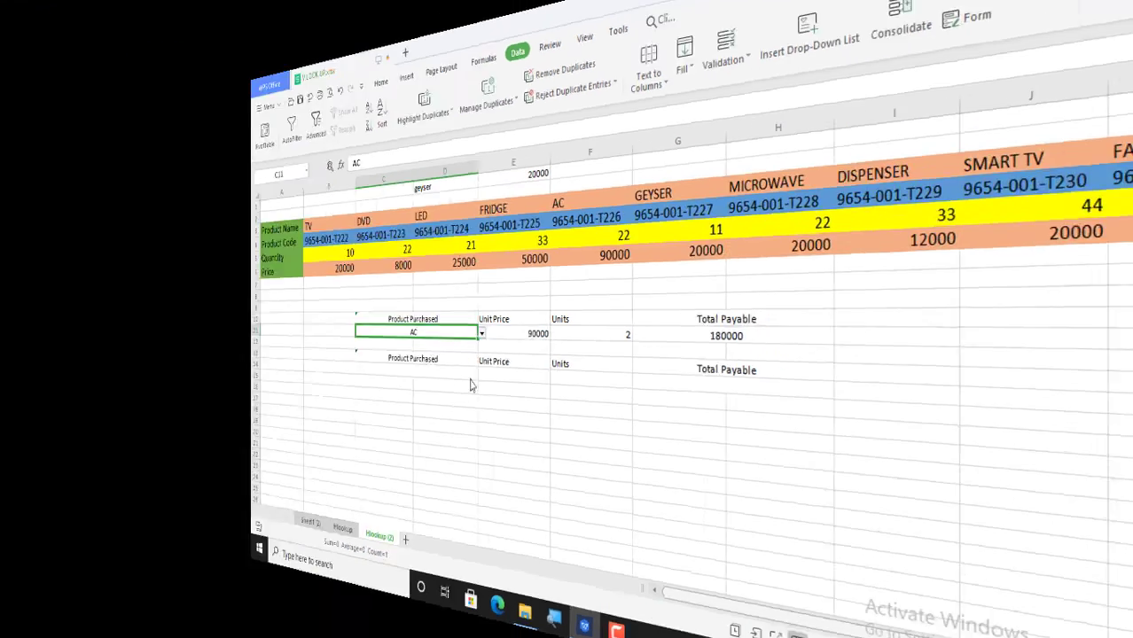
Set the data validation of the second Product Purchased cell, C14, to allow a List.
click(362, 377)
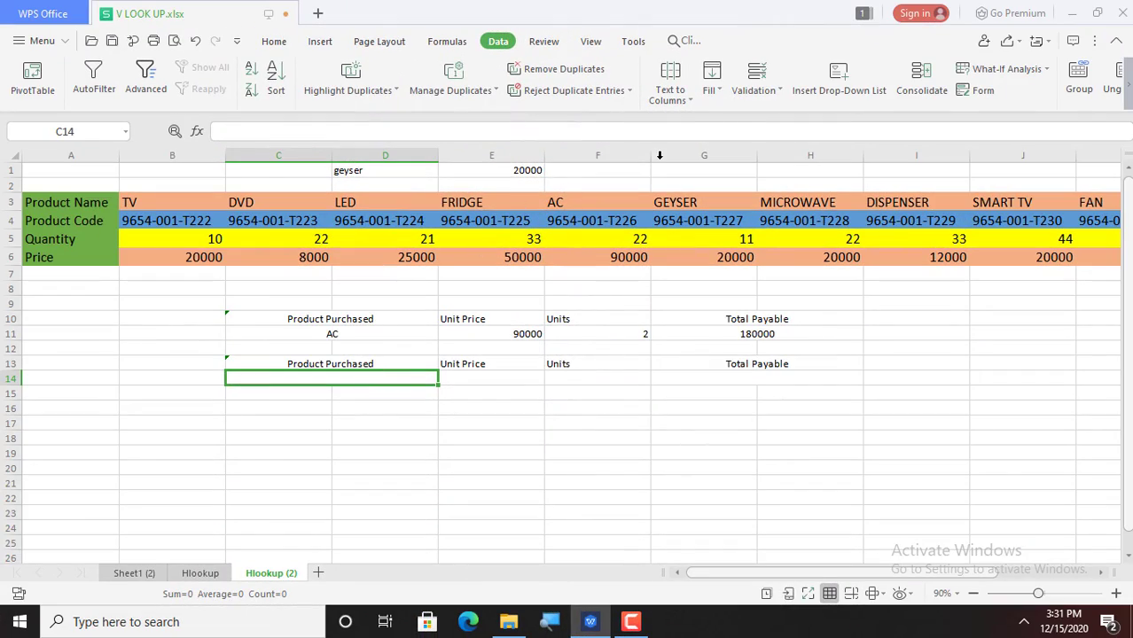
click(755, 92)
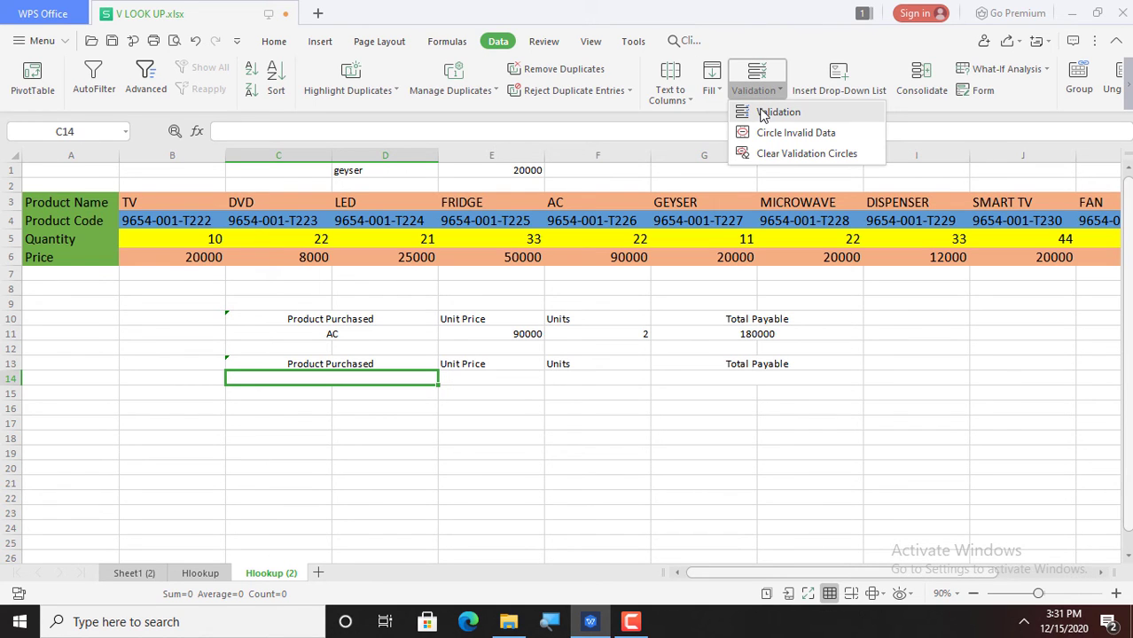
click(764, 112)
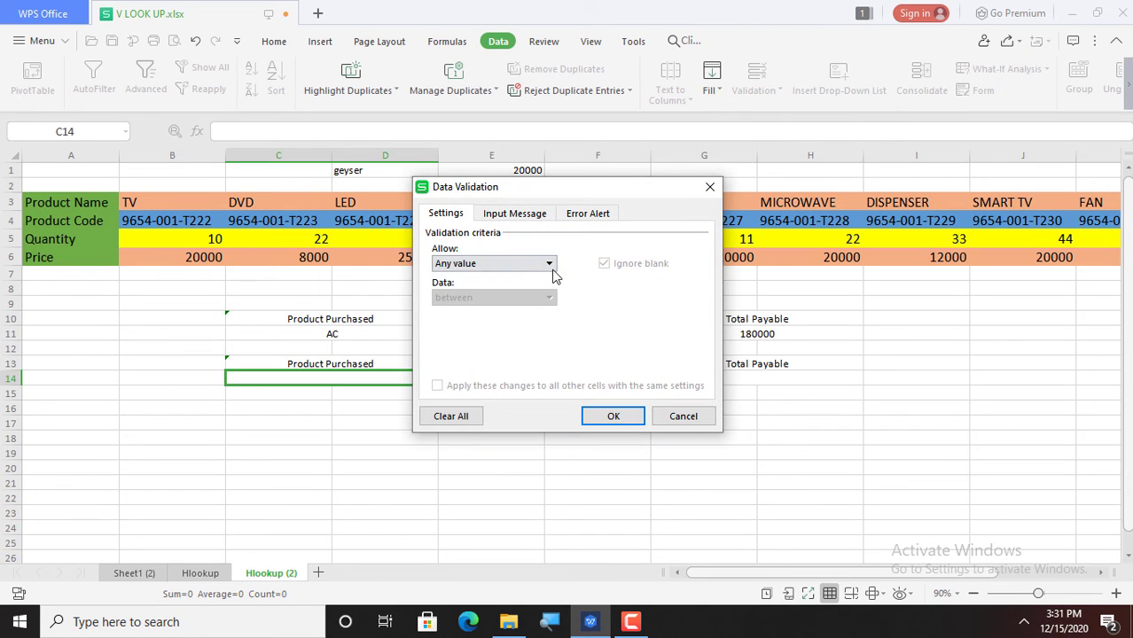
click(549, 264)
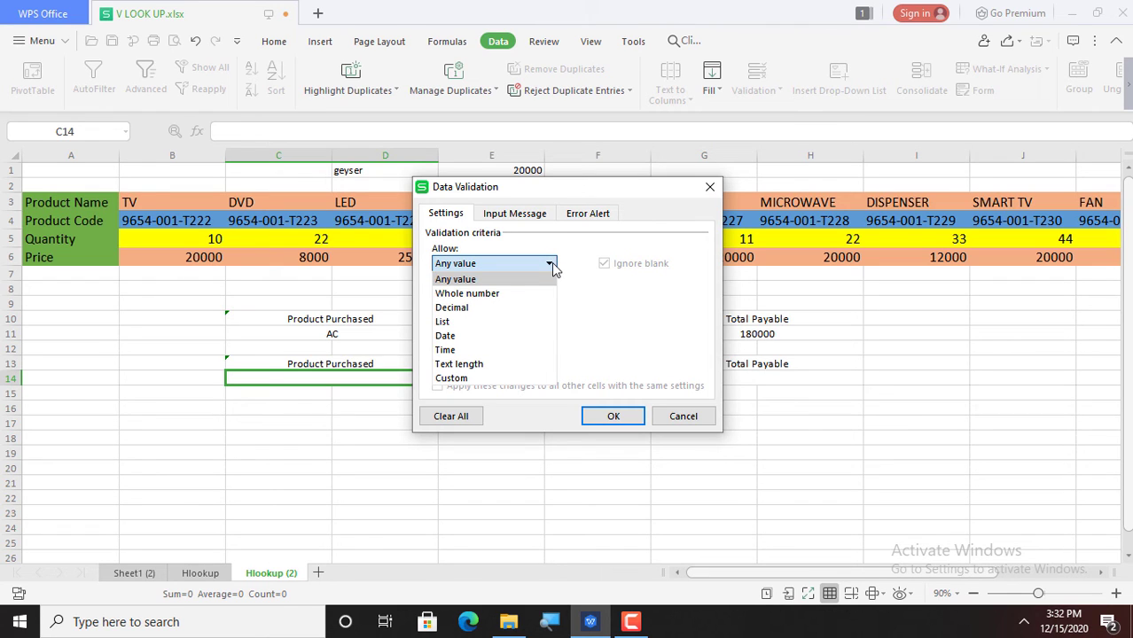
click(490, 321)
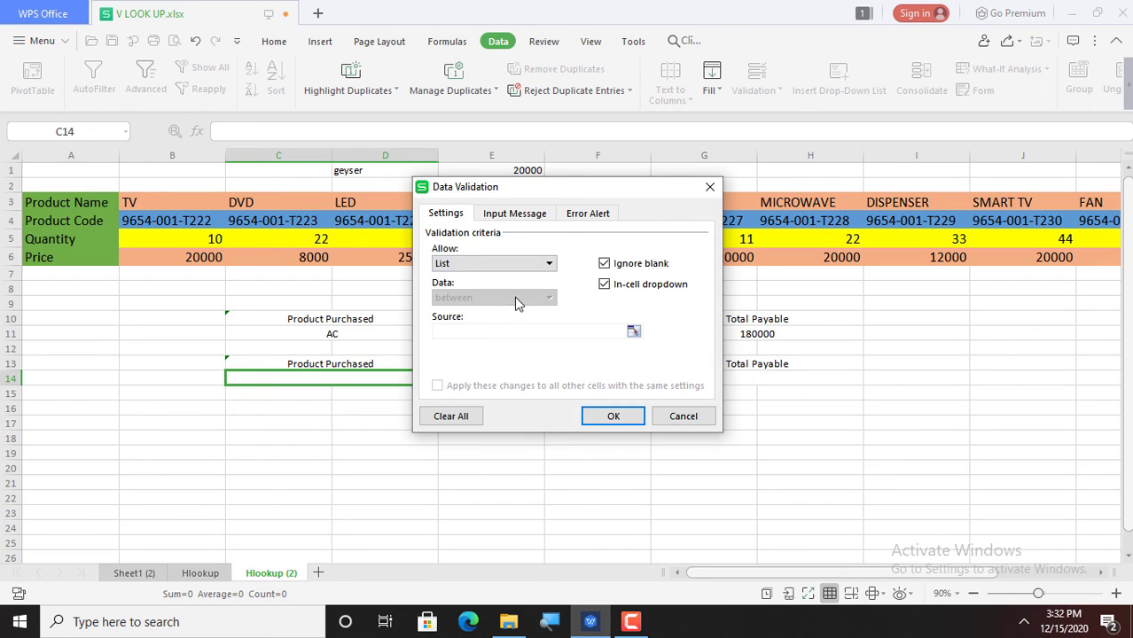
Use the product names in =$B$3:$M$3 as the validation list source for C14 and apply it.
click(470, 330)
click(169, 204)
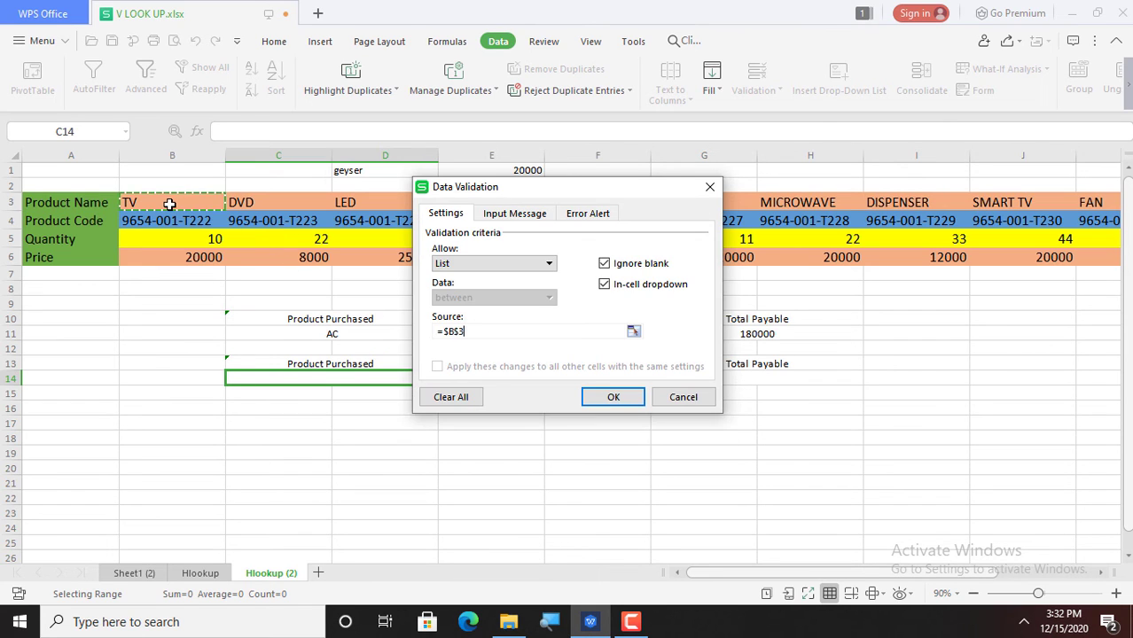
key(shift+Right)
key(shift+Right)
key(shift+Right)
key(shift+Right)
key(shift+Right)
key(shift+Right)
key(shift+Right)
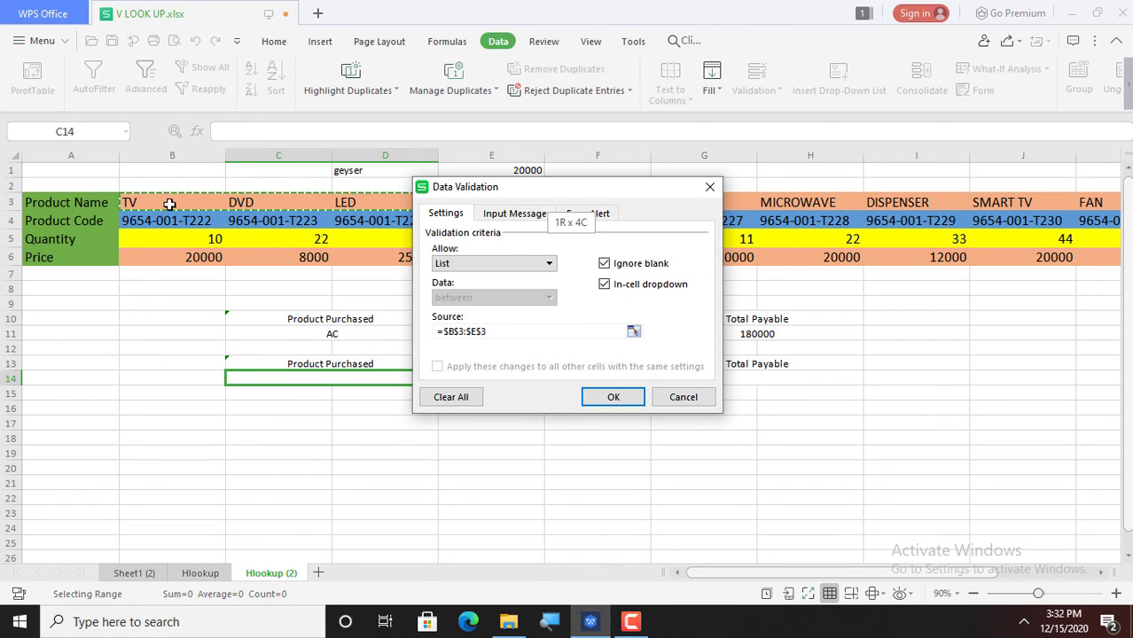
key(shift+Right)
key(shift+Right)
key(shift+Right)
key(shift+Right)
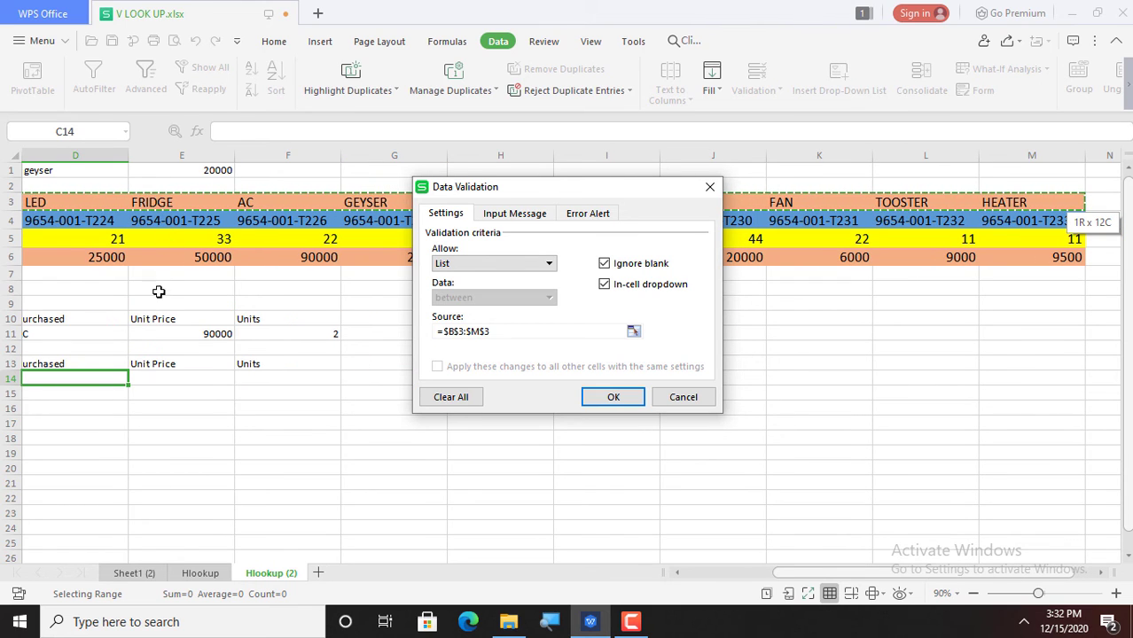
click(614, 397)
Start an HLOOKUP formula in the second Unit Price cell, E14, with C14 as the lookup value.
click(225, 417)
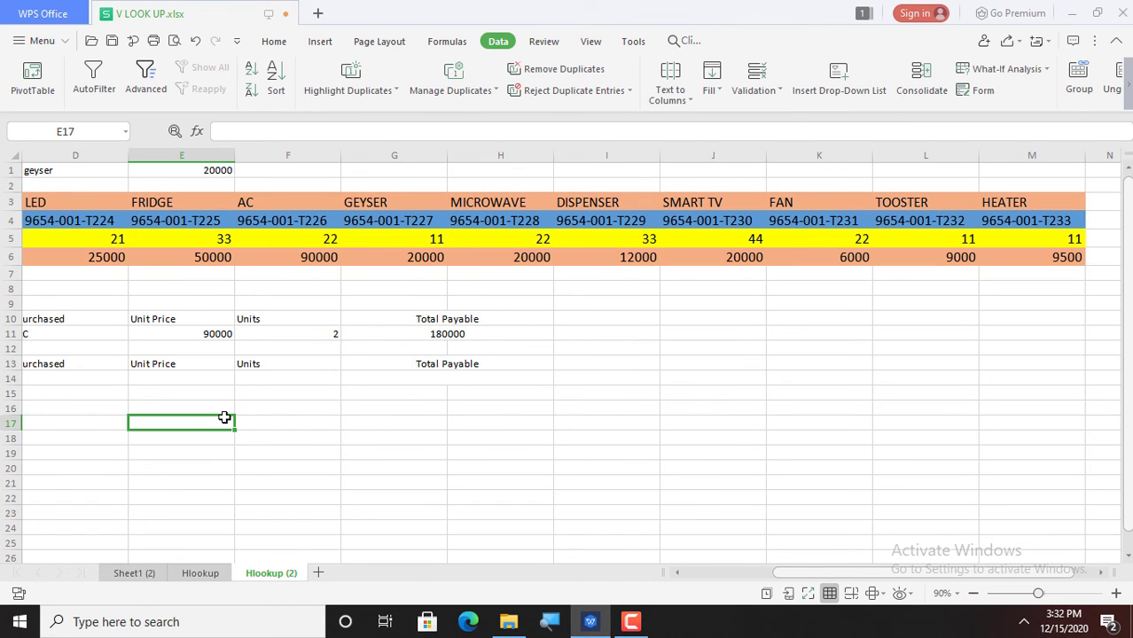
key(Left)
key(Left)
key(Left)
key(Left)
key(Right)
key(Right)
key(Right)
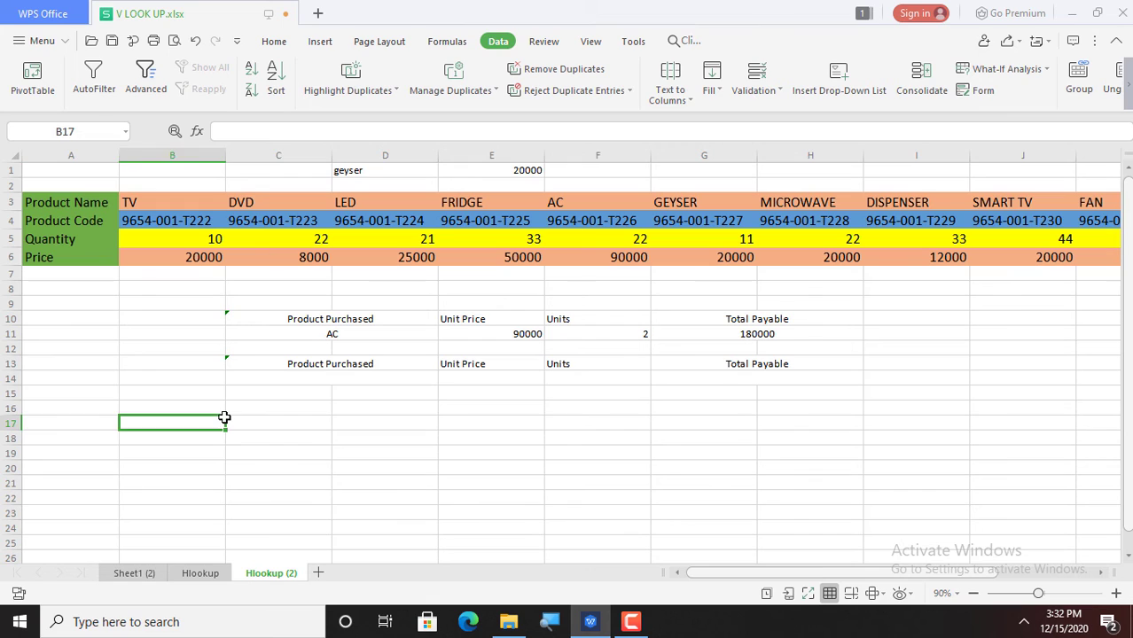
key(Up)
key(Up)
key(Up)
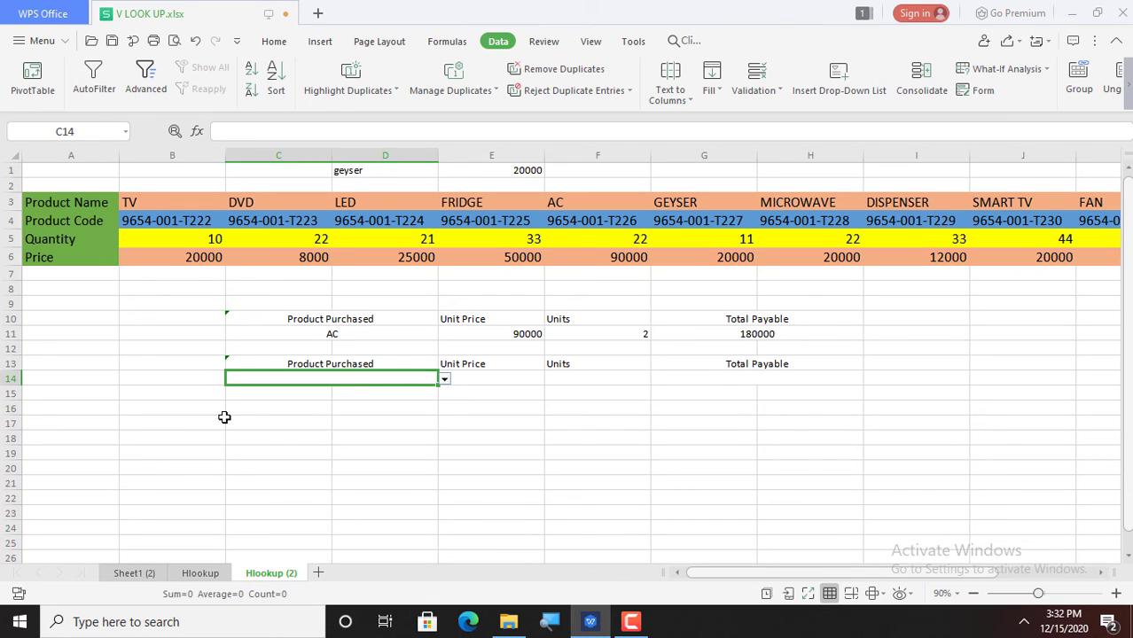
key(Right)
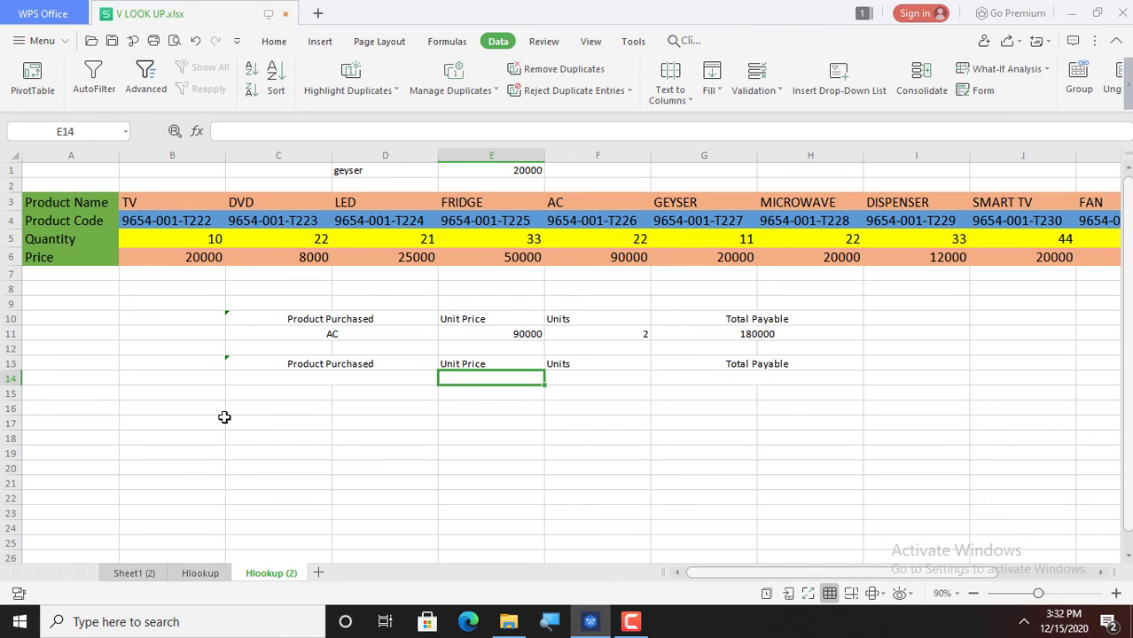
text(=)
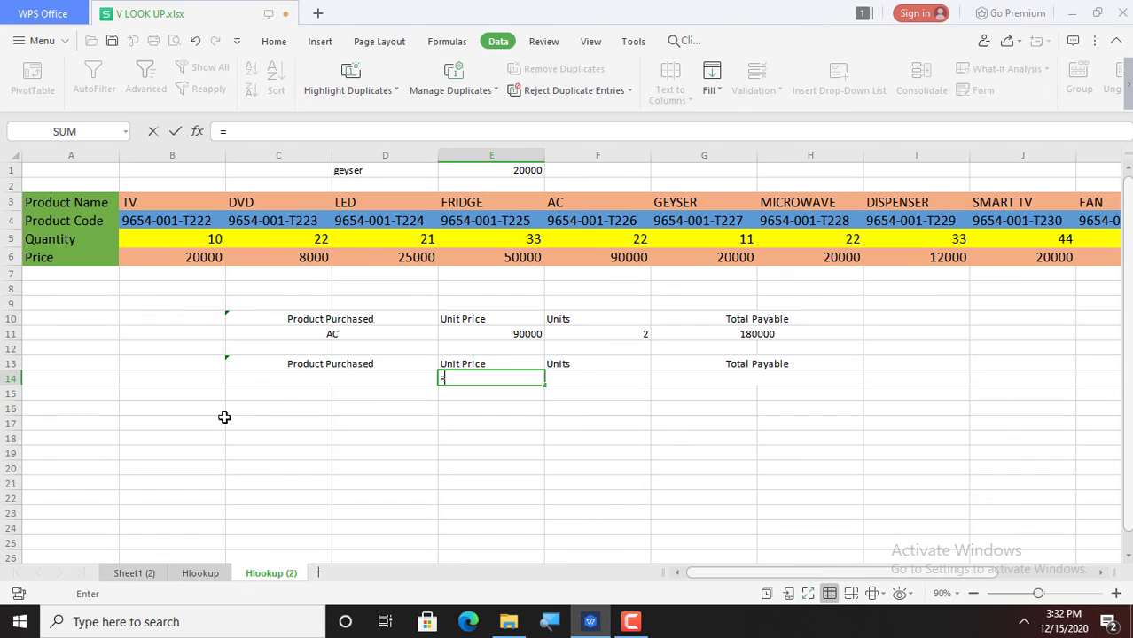
text(hlookup)
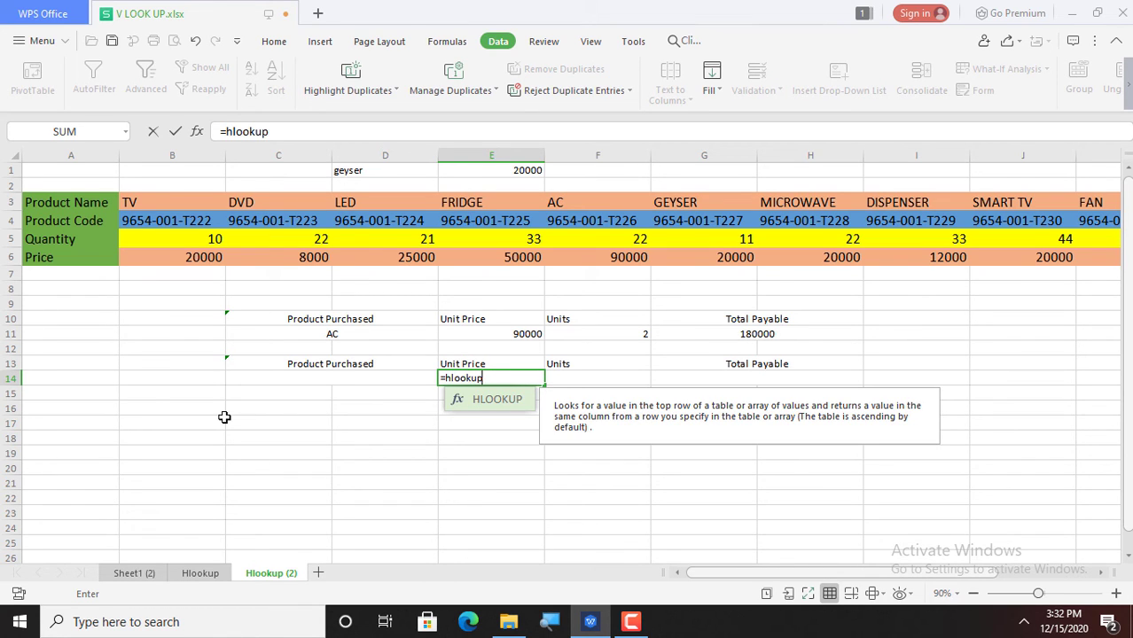
text(()
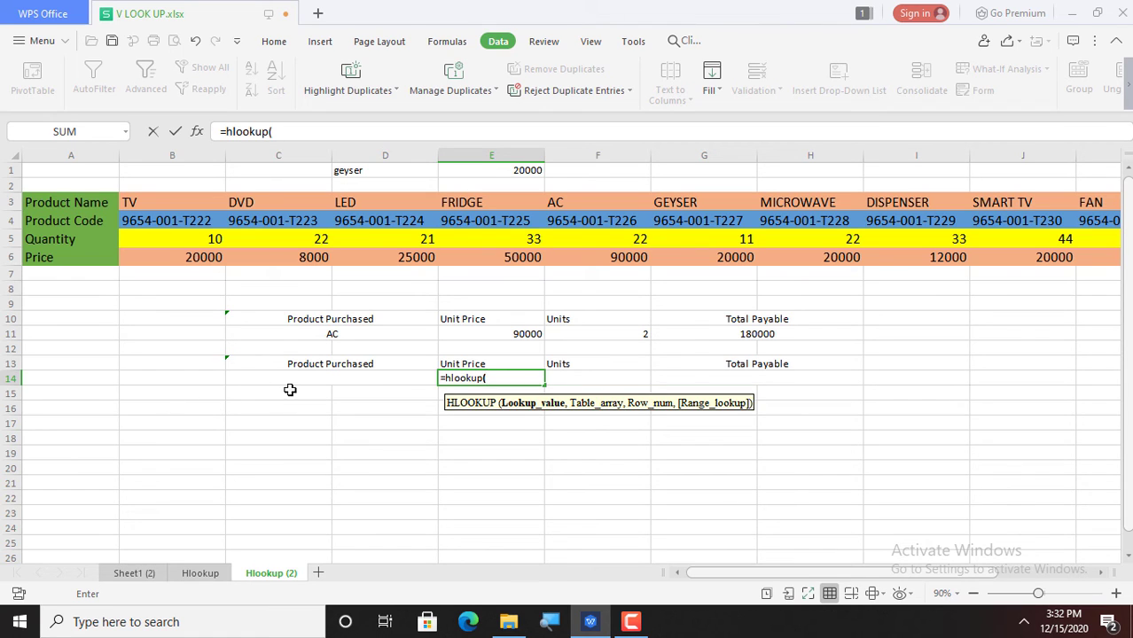
click(321, 375)
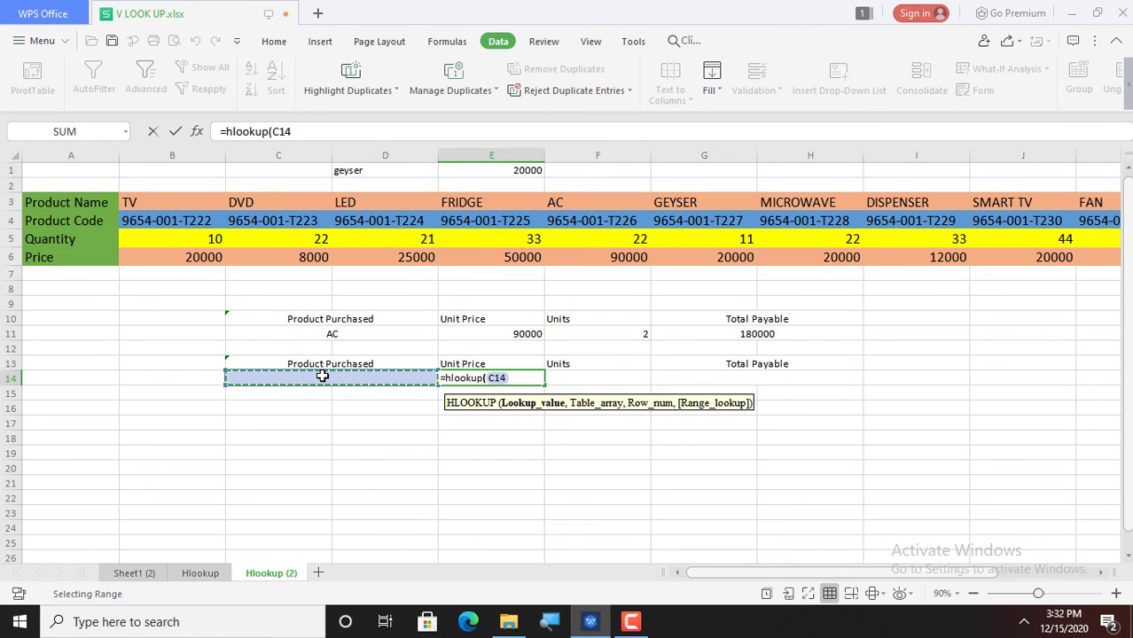
text(,)
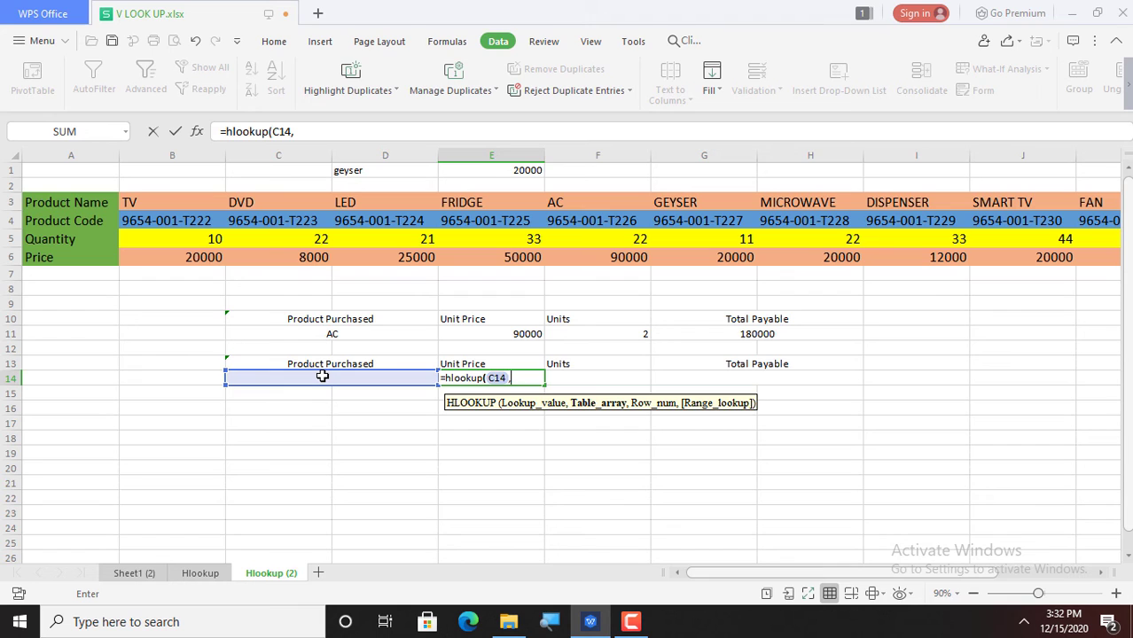
Complete the E14 lookup with table array B3:M6, row number 4 and range lookup 0, giving =hlookup(C14,B3:M6,4,0).
click(169, 195)
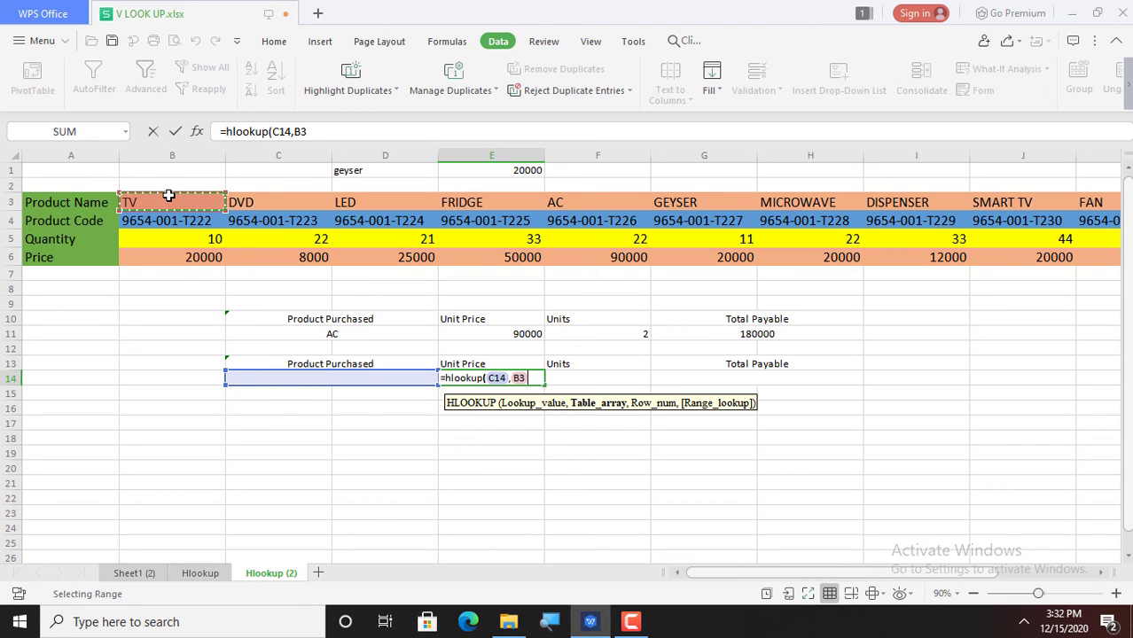
key(shift+Down)
key(shift+Down)
key(shift+Down)
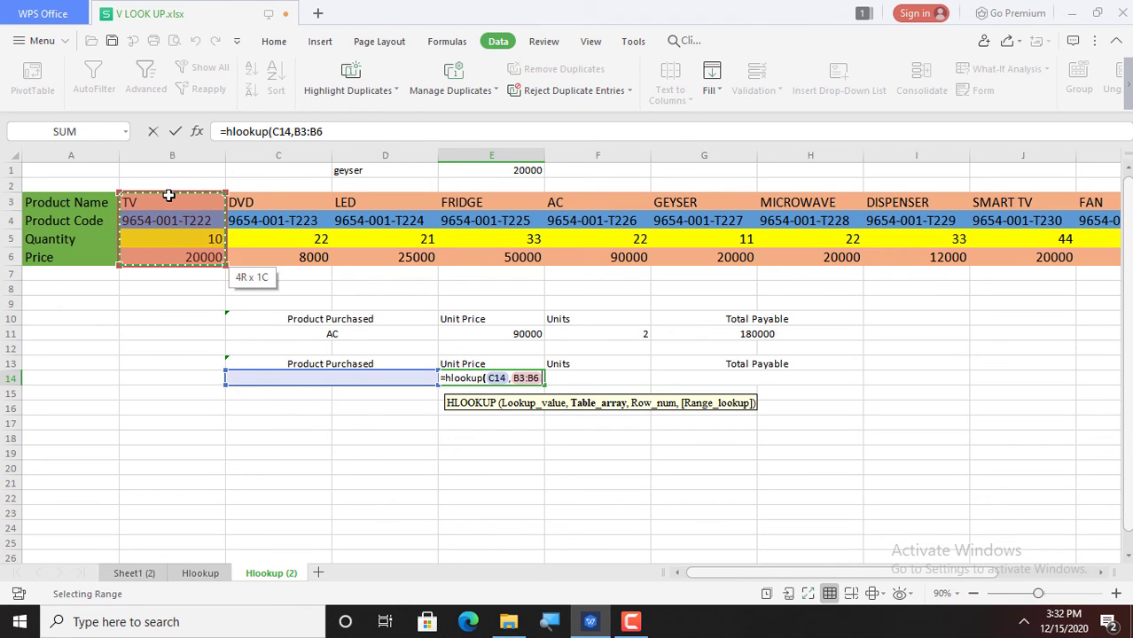
key(shift+Right)
key(shift+Right)
key(shift+Right)
key(shift+Right)
key(shift+Right)
key(shift+Right)
key(shift+Right)
key(shift+Right)
key(shift+Right)
key(shift+Right)
key(shift+Right)
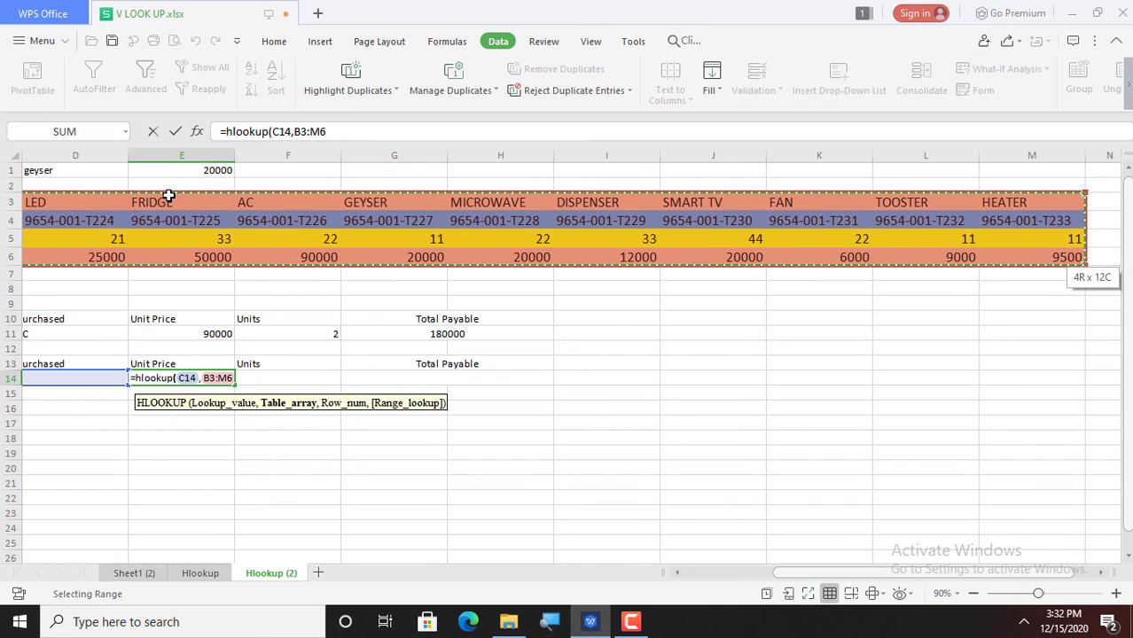
text(,)
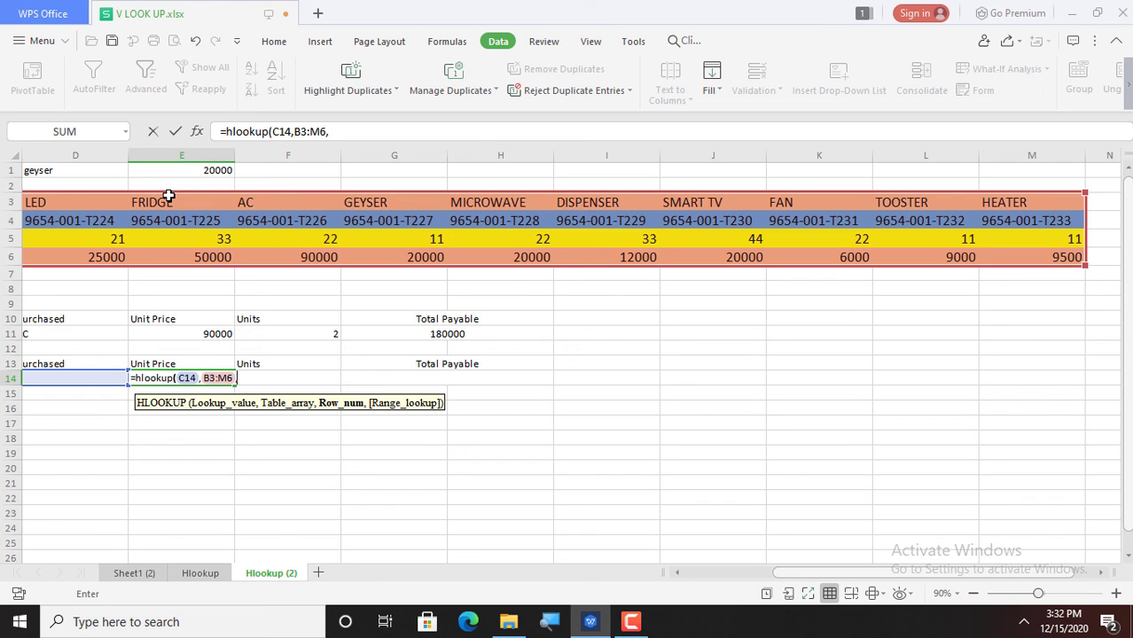
text(4,0)
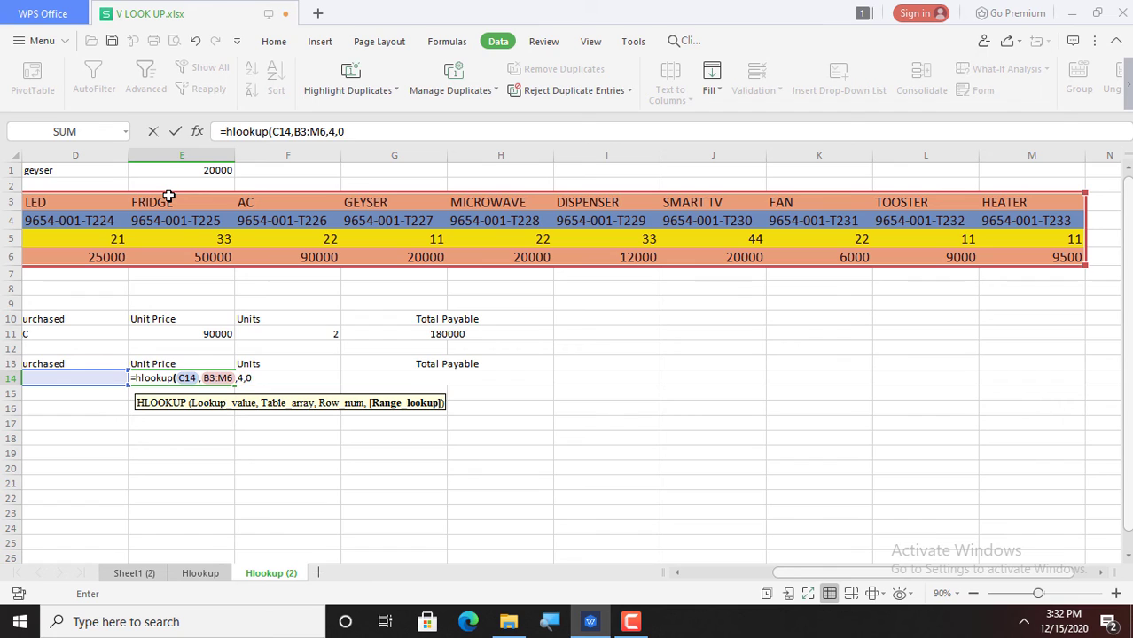
text())
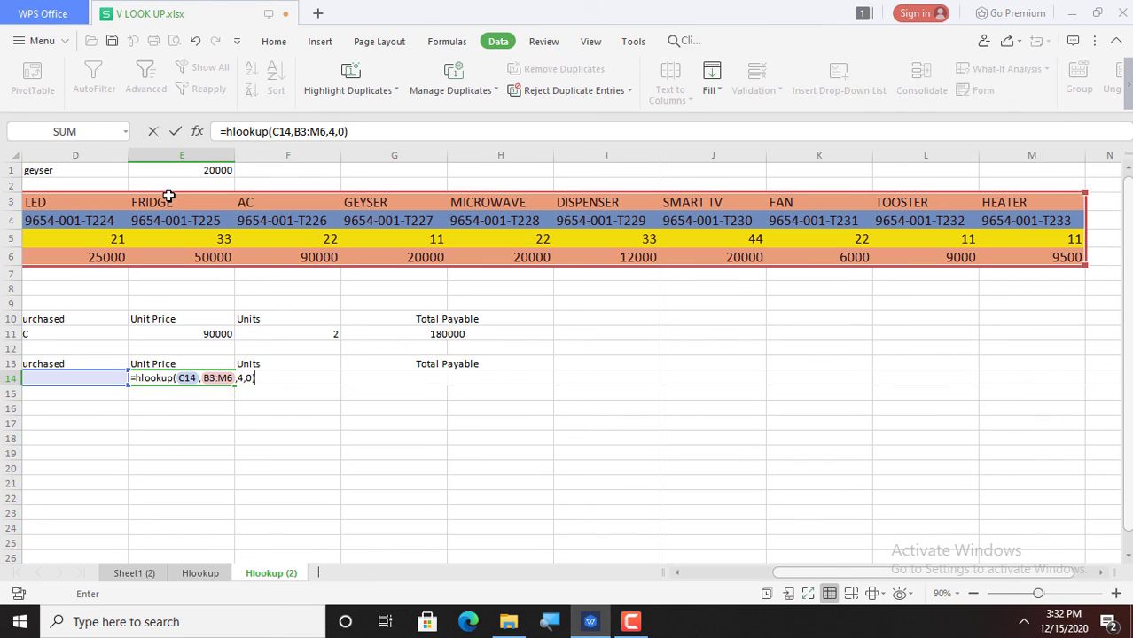
key(Return)
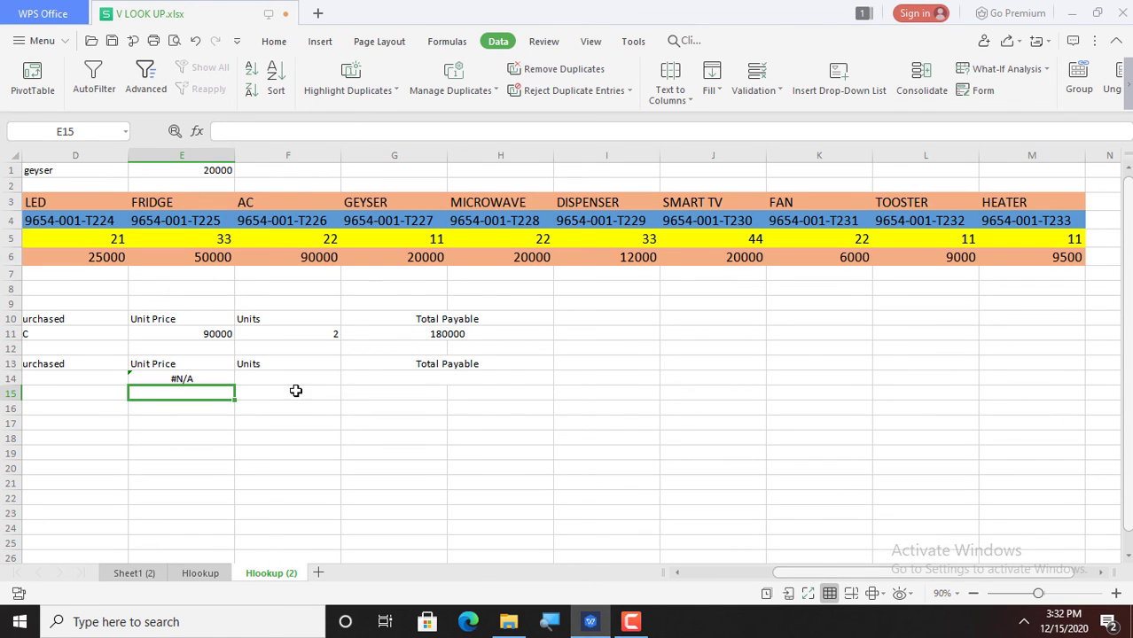
click(422, 395)
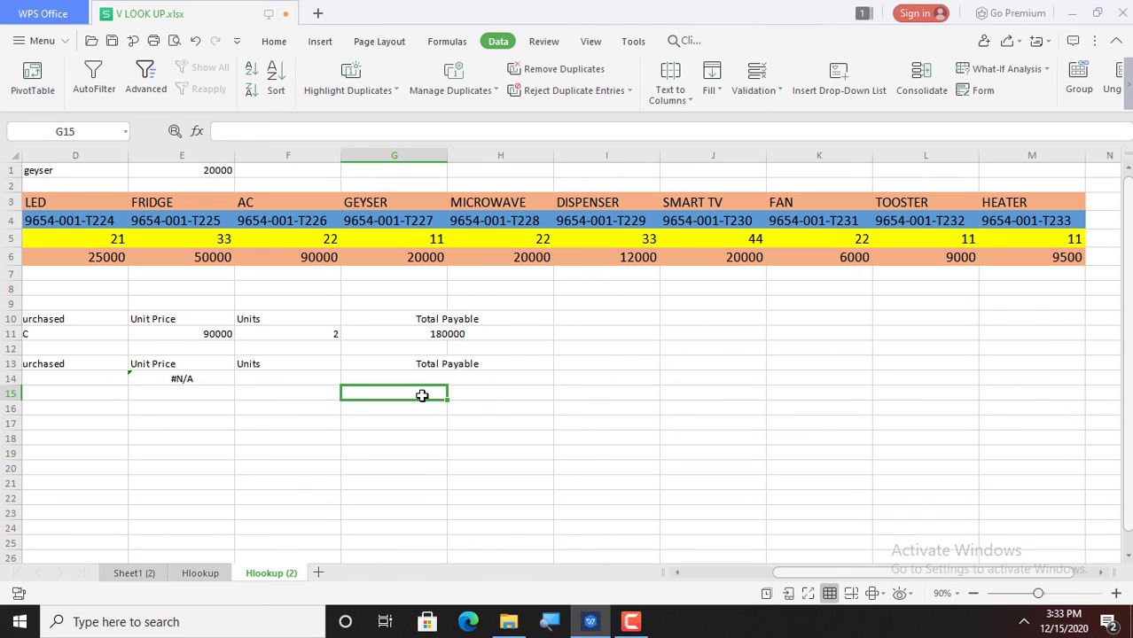
text(.com)
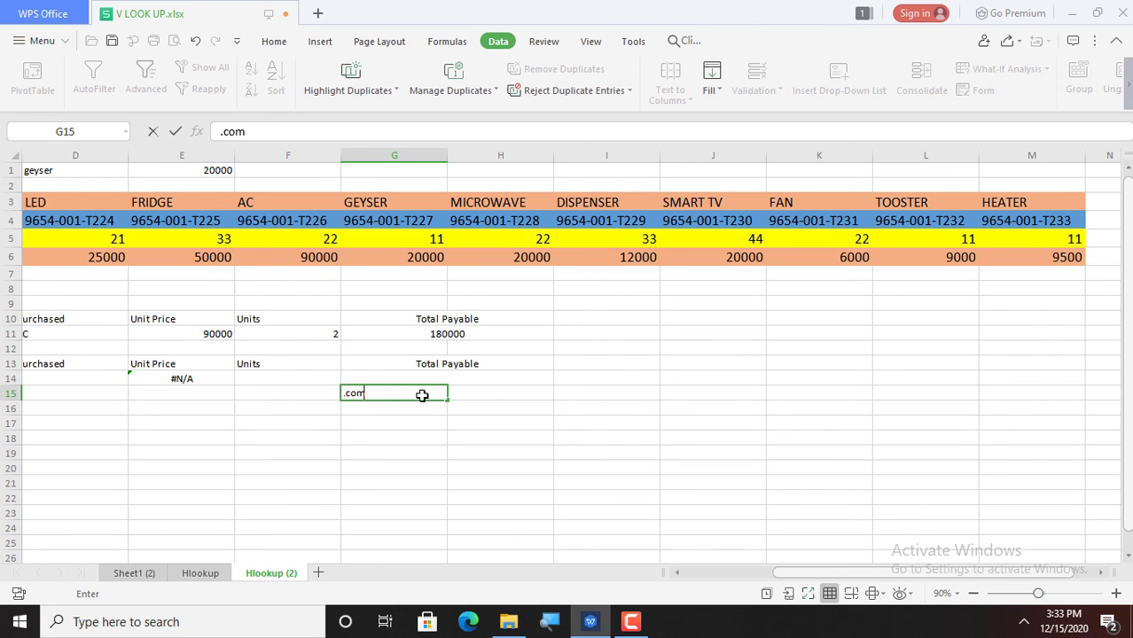
key(Escape)
Enter the formula =F14*E14 in the second Total Payable cell, G14, to multiply units by unit price.
key(Up)
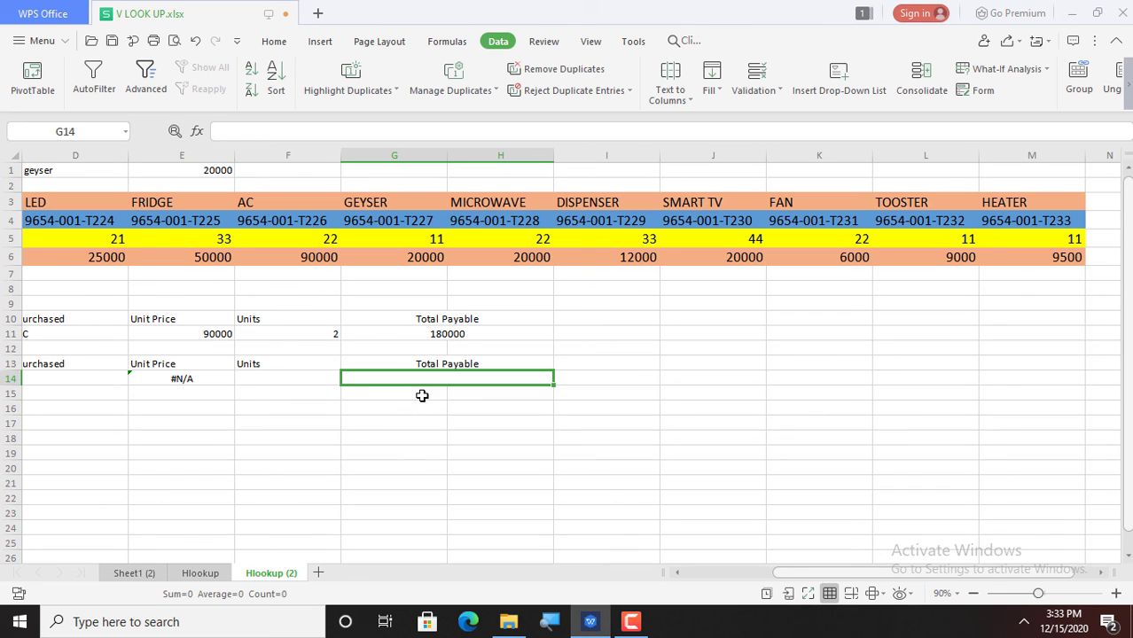
text(=)
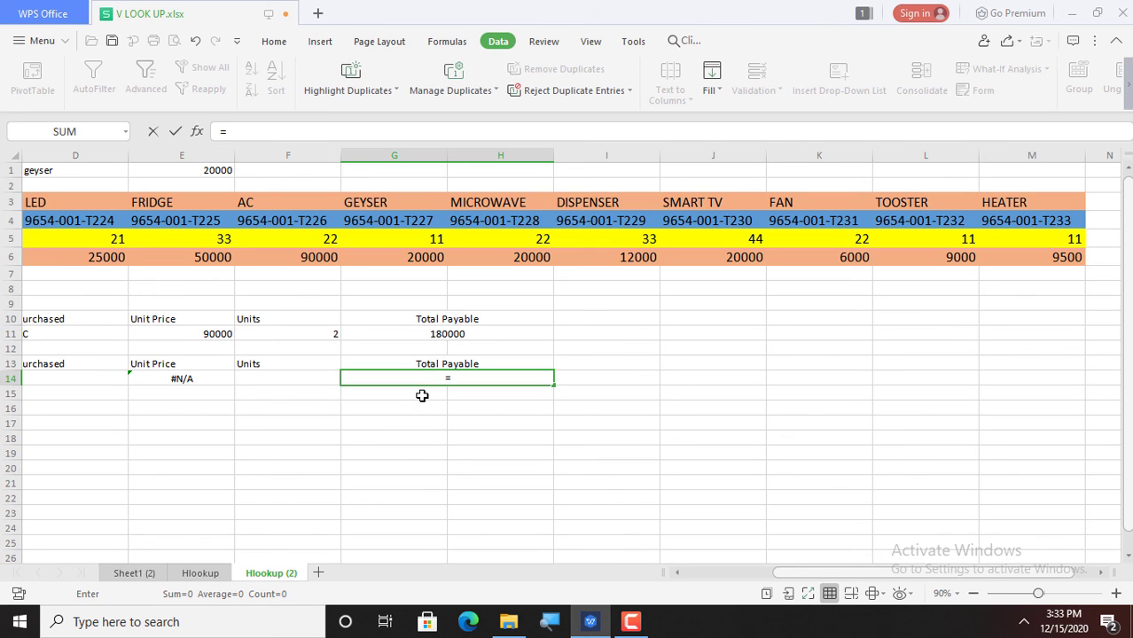
click(283, 377)
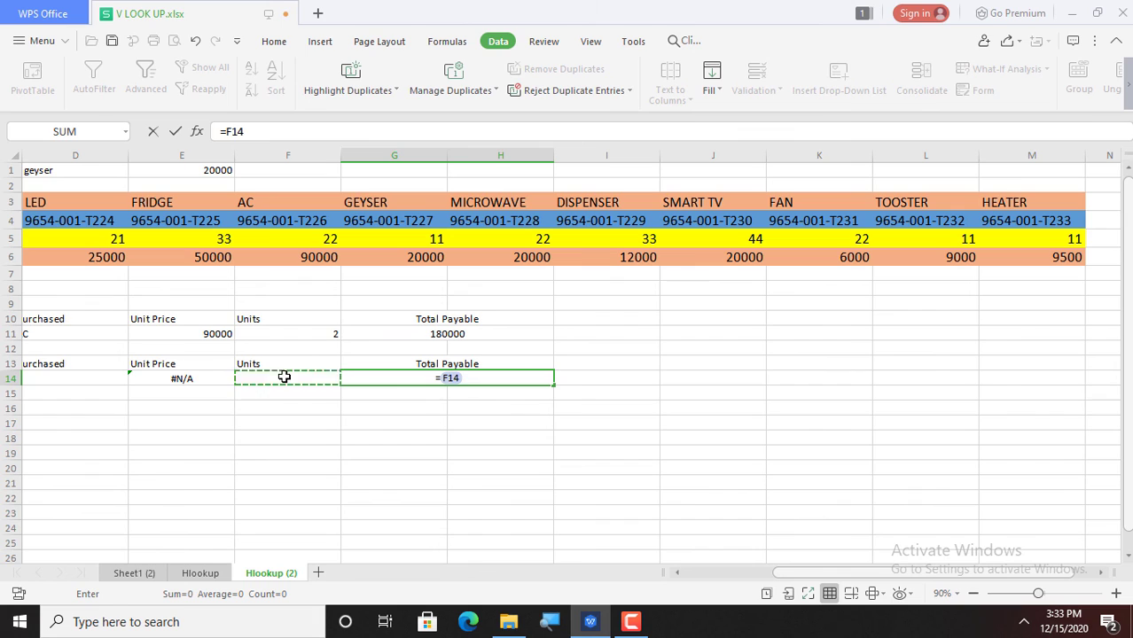
text(*)
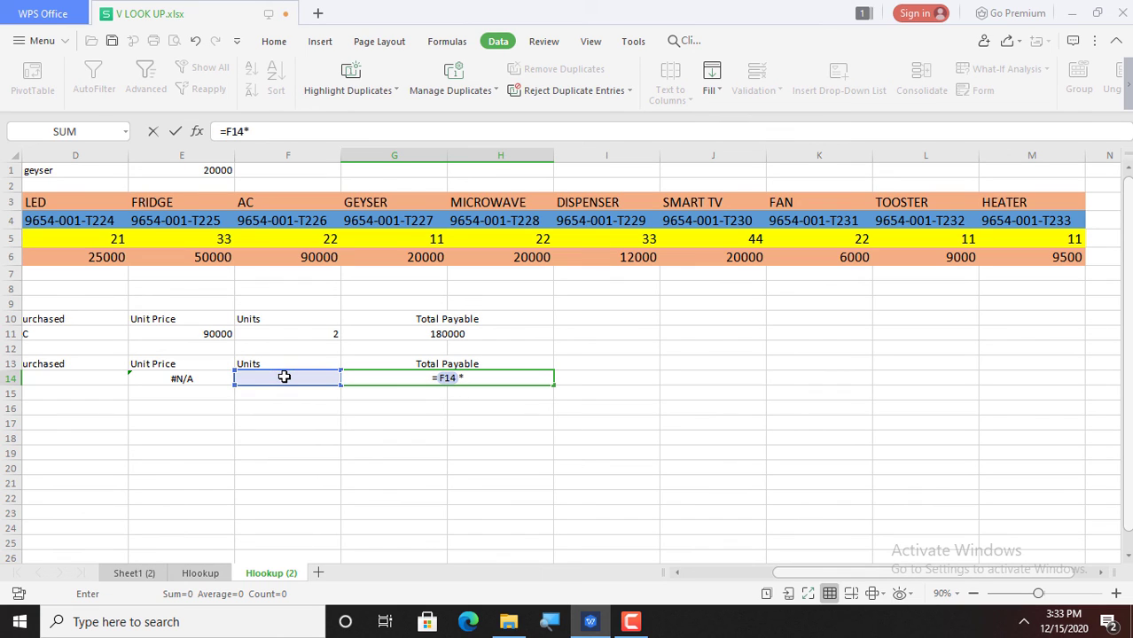
click(162, 377)
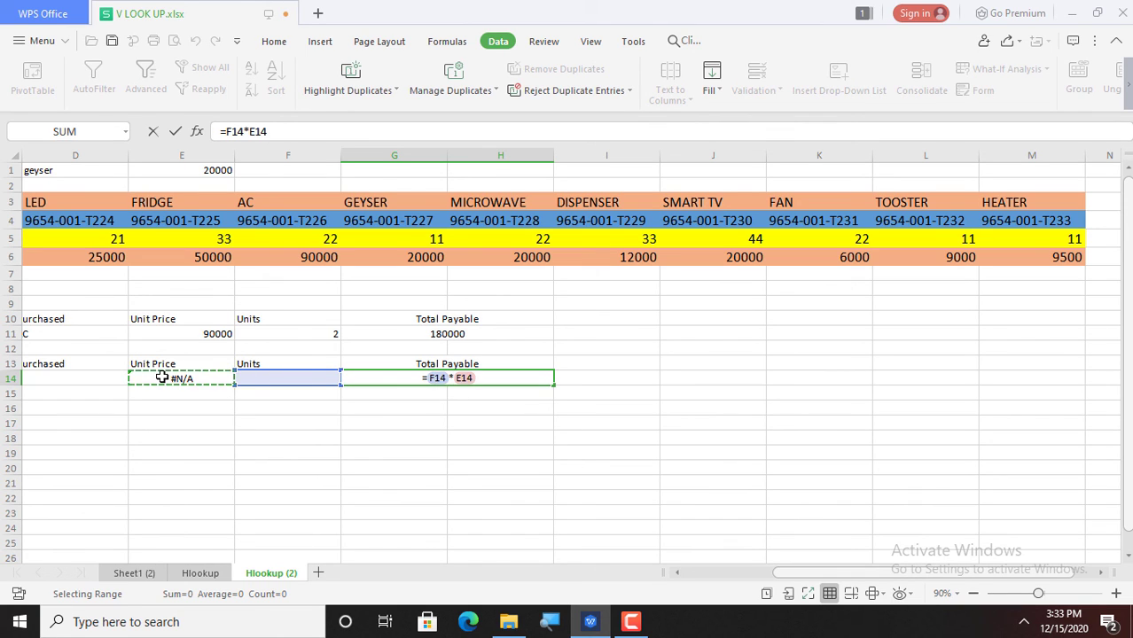
key(Return)
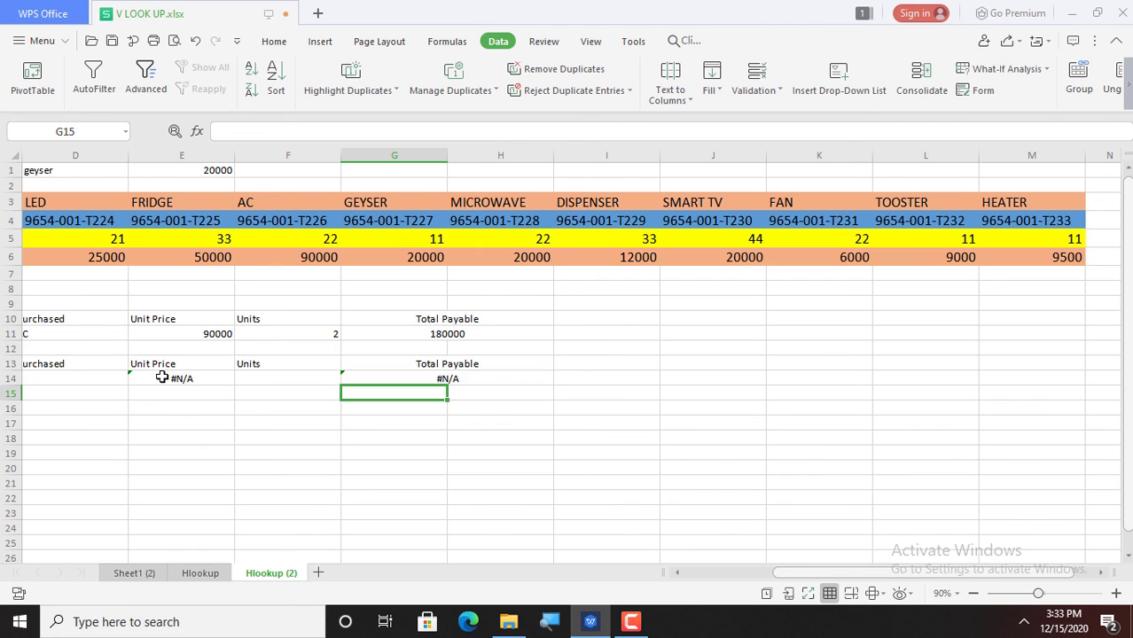
Choose FRIDGE from the product list in C14 and enter 3 in the Units cell F14.
key(Up)
key(Left)
key(Left)
key(Left)
key(Left)
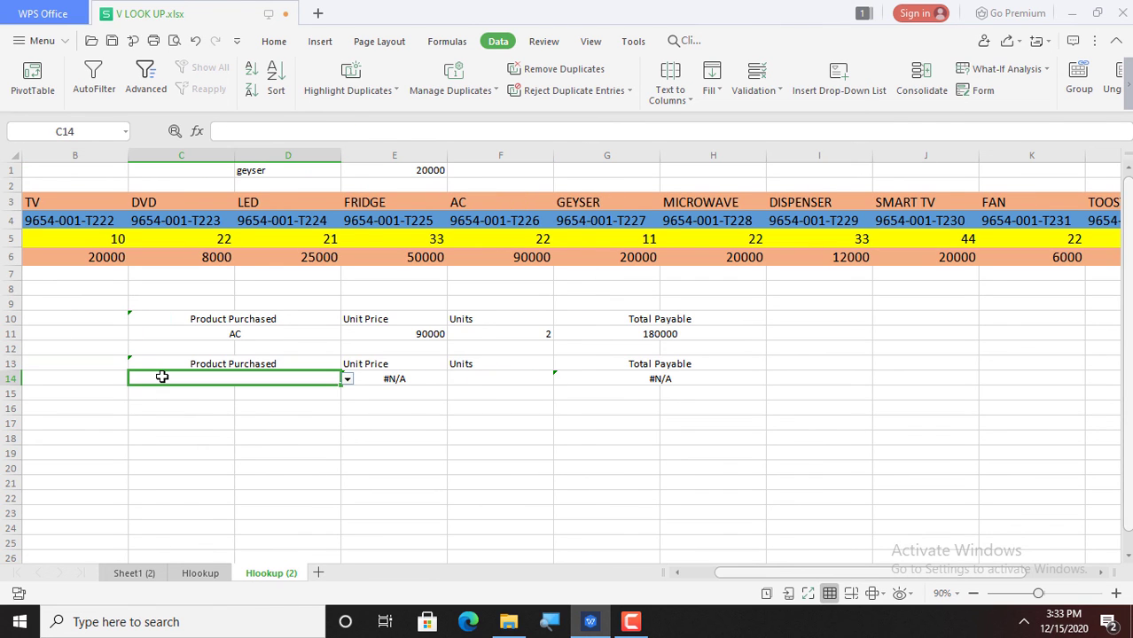
click(348, 380)
click(213, 461)
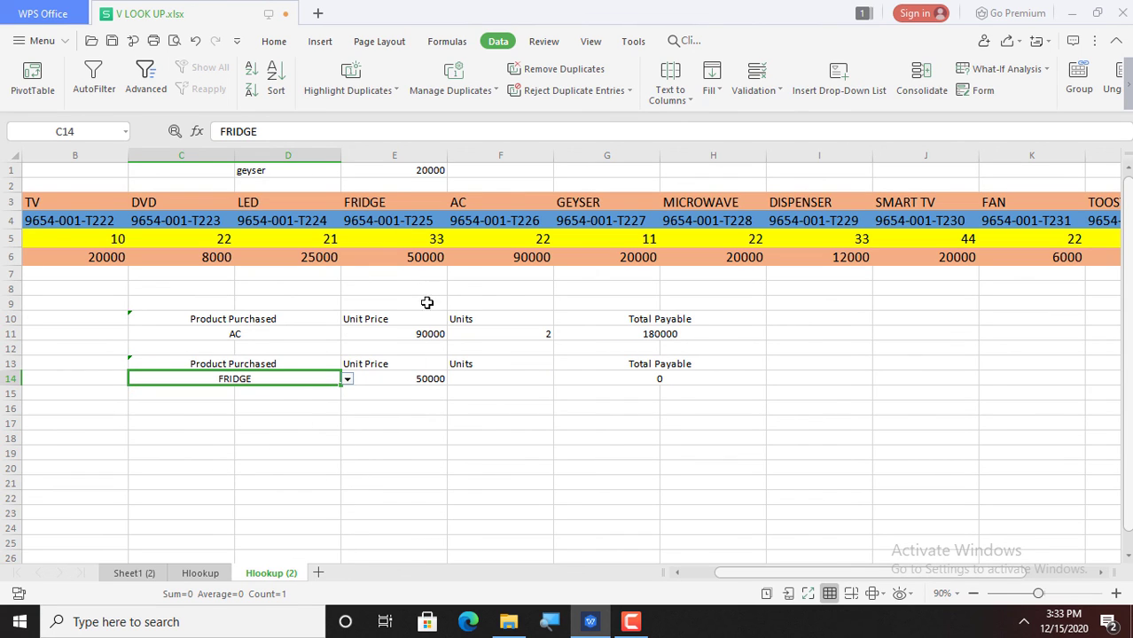
click(487, 378)
text(3)
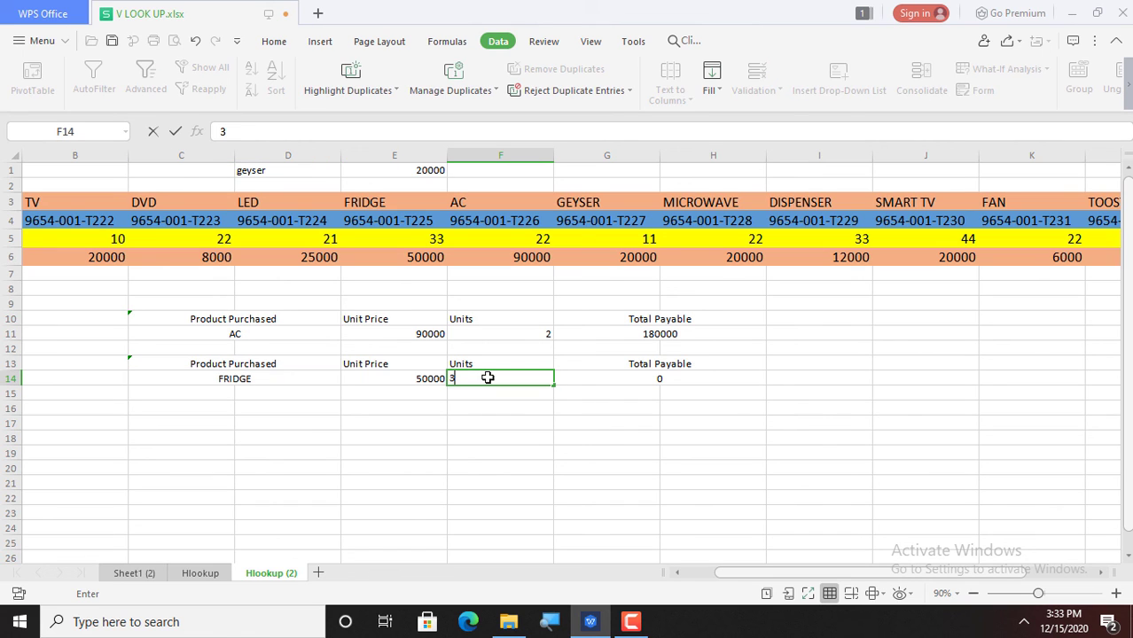
key(Return)
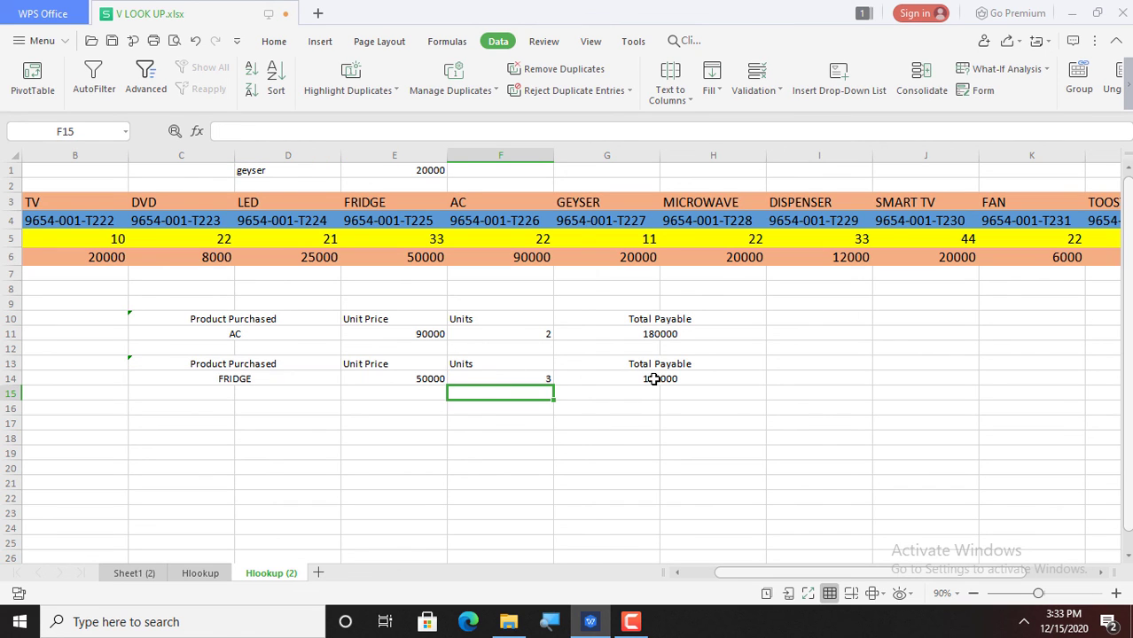
Change the product purchased in C14 to DISPENSER using the cell's product list.
click(282, 382)
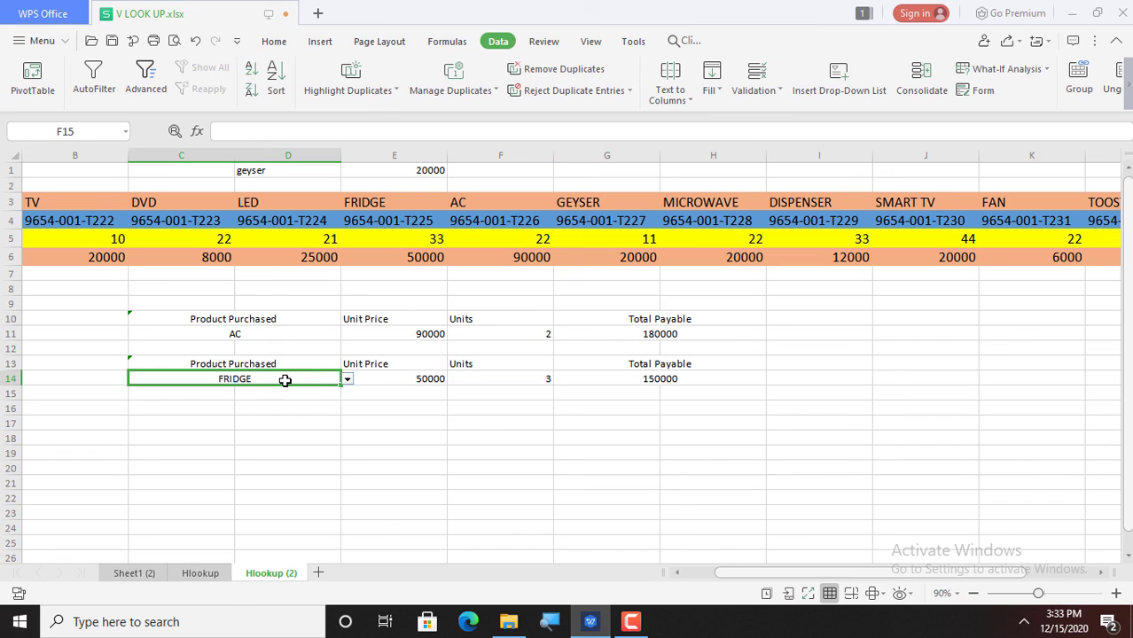
click(347, 381)
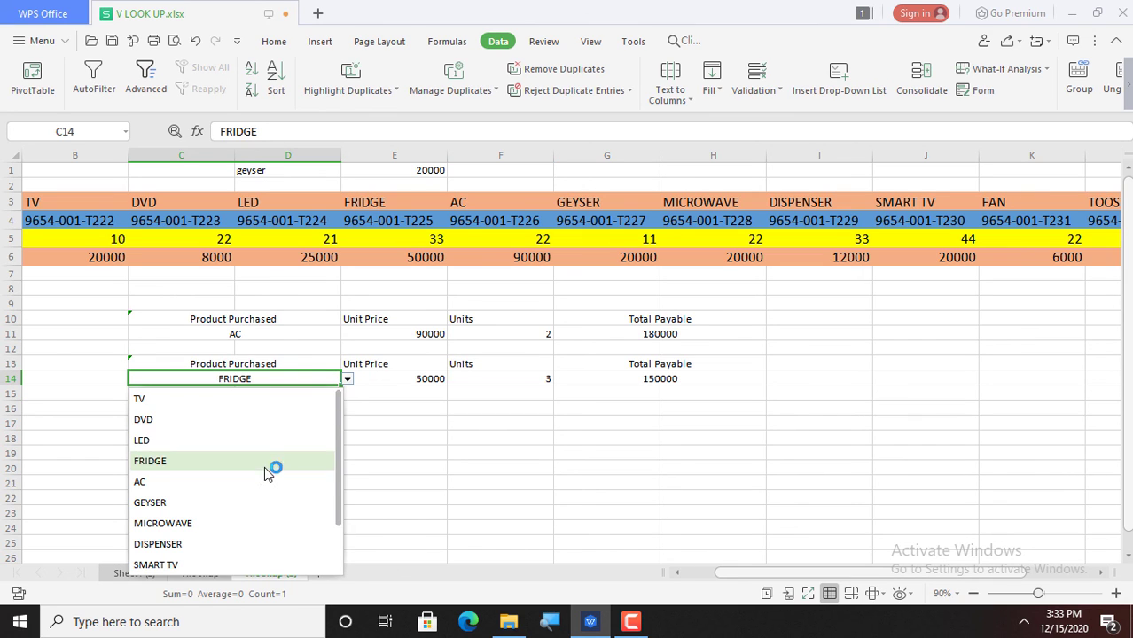
click(224, 547)
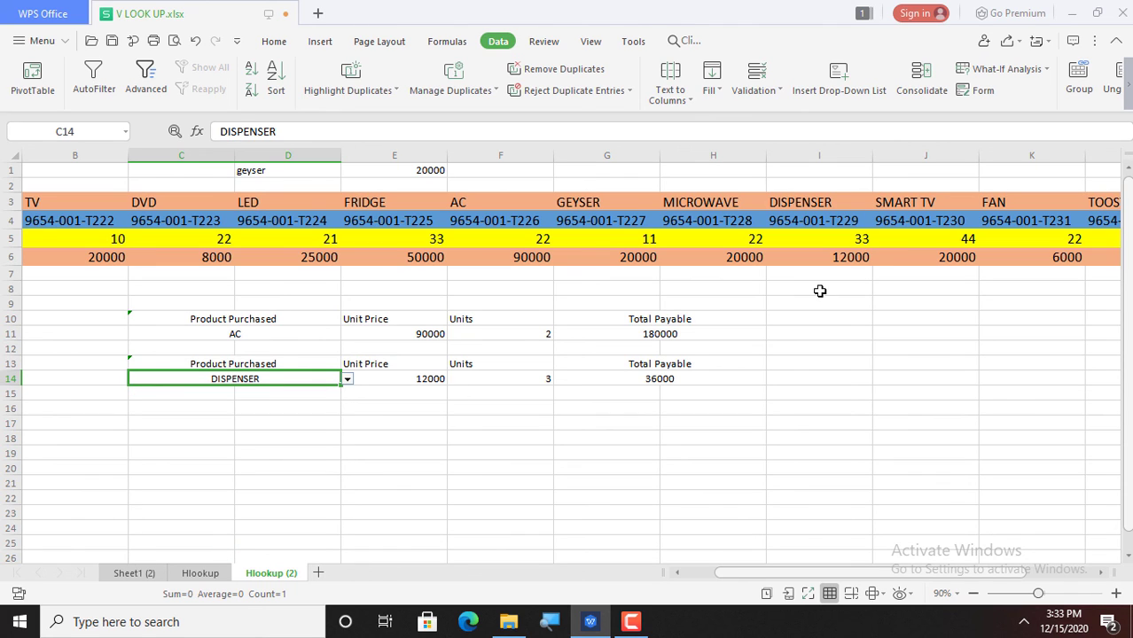